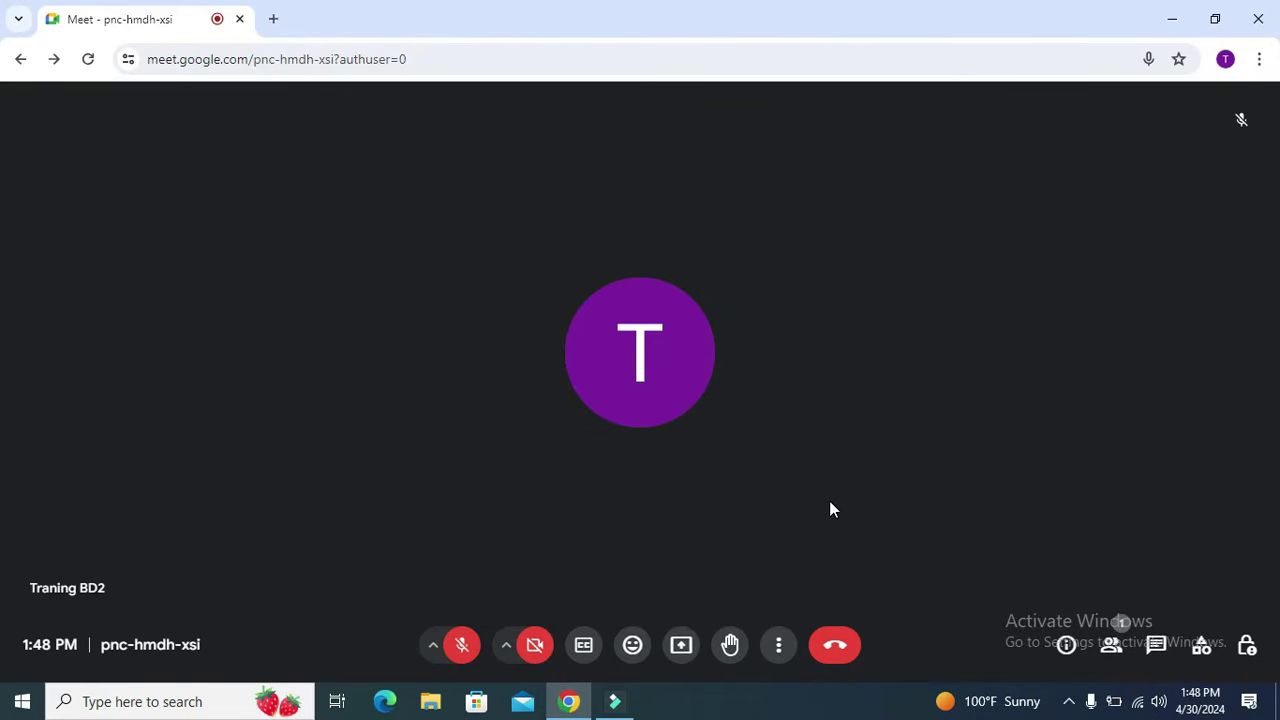
Step: Check the meeting's additional options for a recording feature
{"action": "mouse_move", "coordinate": [570, 430]}
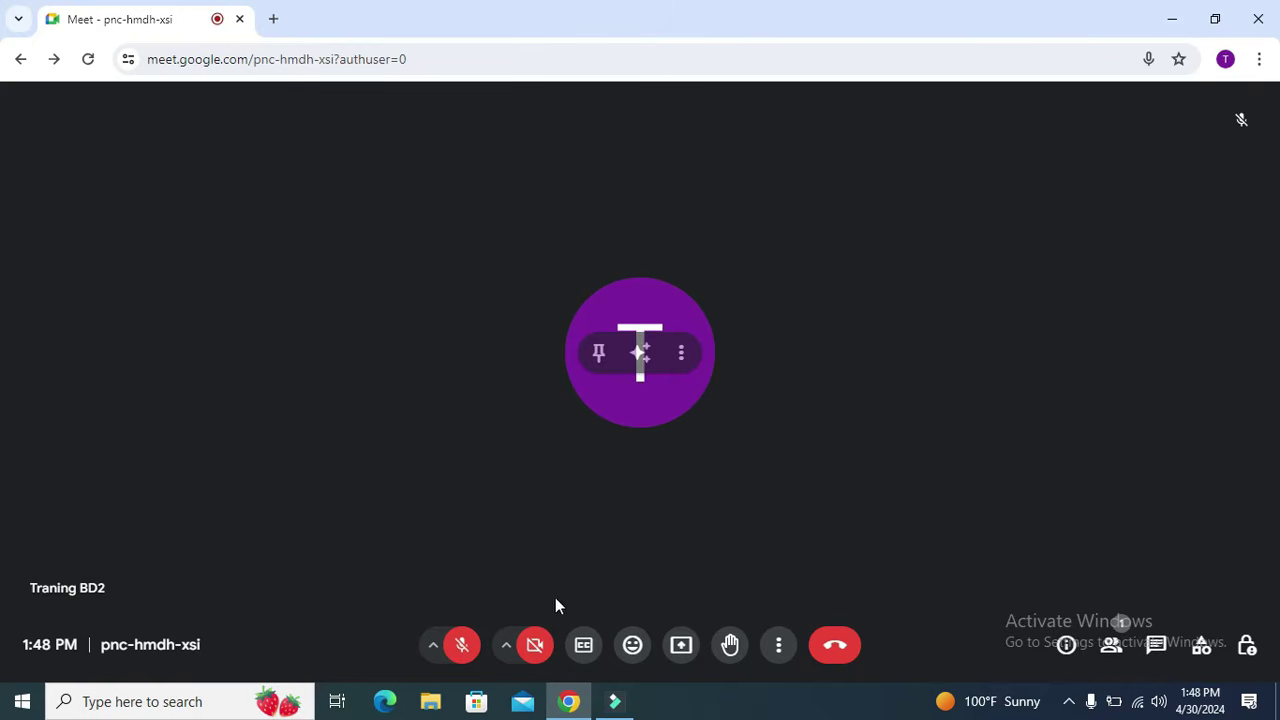
{"action": "left_click", "coordinate": [778, 645]}
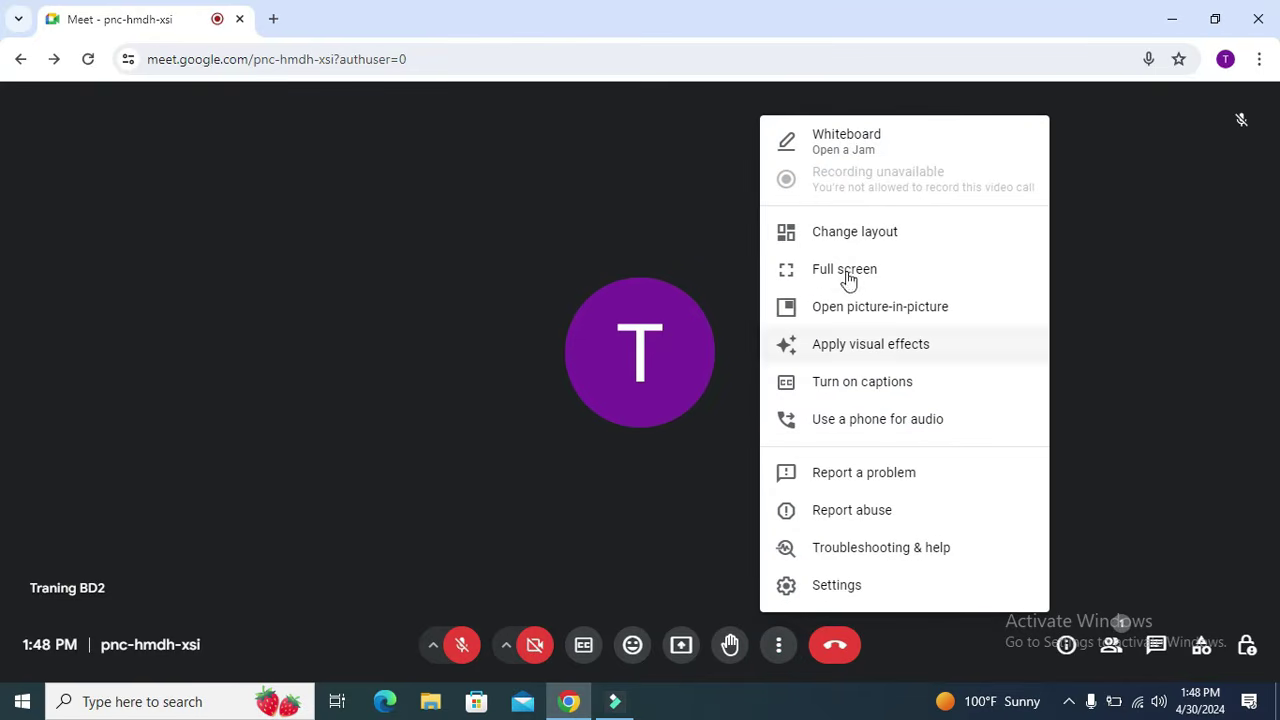
{"action": "left_click", "coordinate": [1154, 449]}
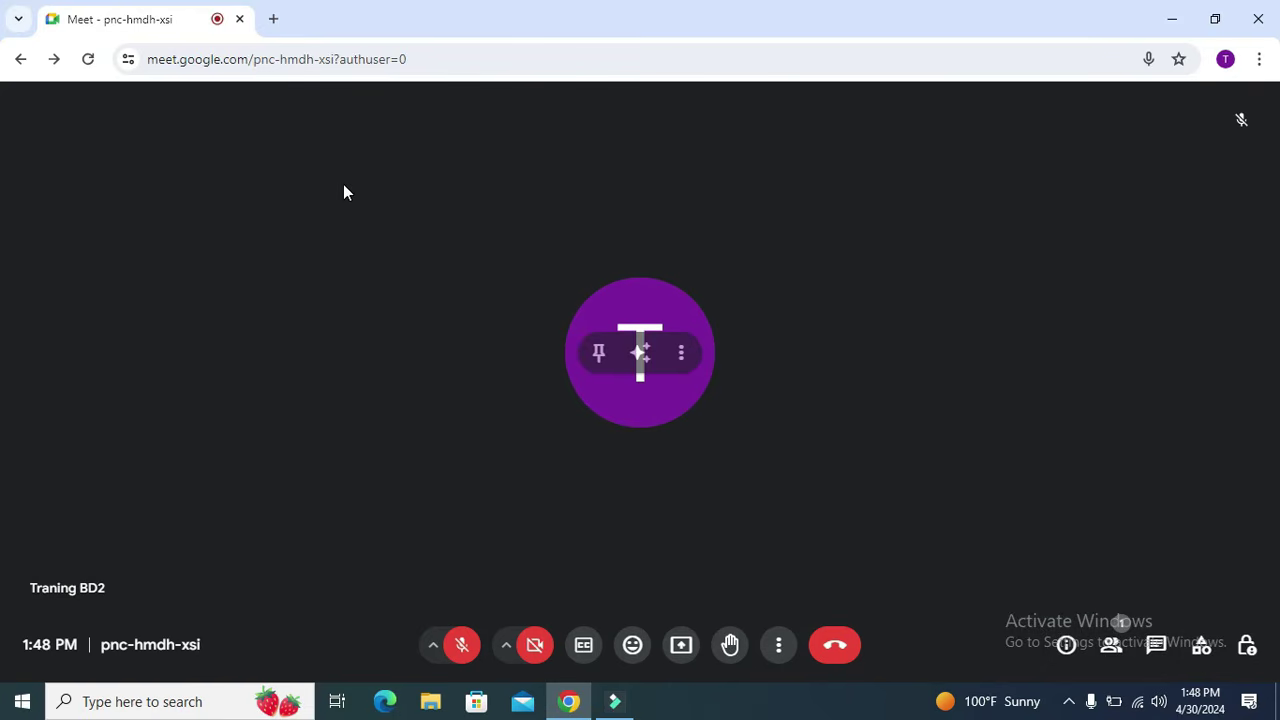
Step: Search Google for "extensions chrome web store" in a new browser tab and open the Chrome Web Store result
{"action": "left_click", "coordinate": [274, 22]}
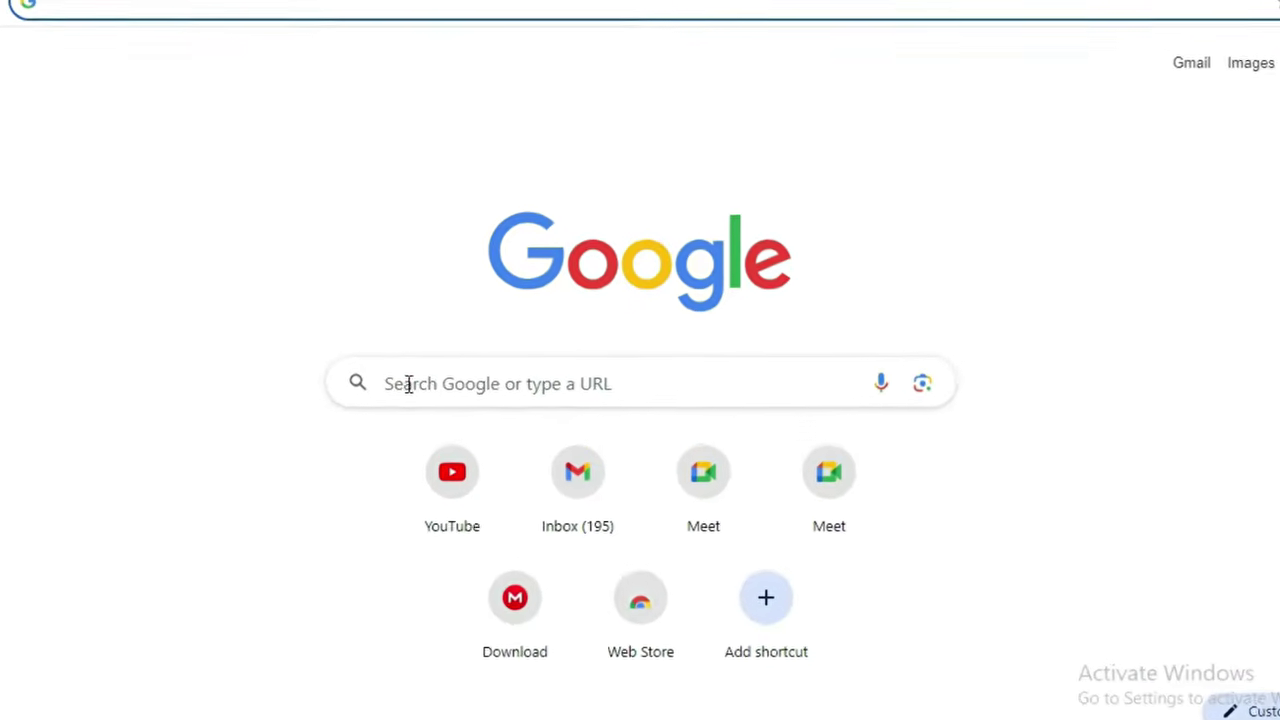
{"action": "left_click", "coordinate": [411, 384]}
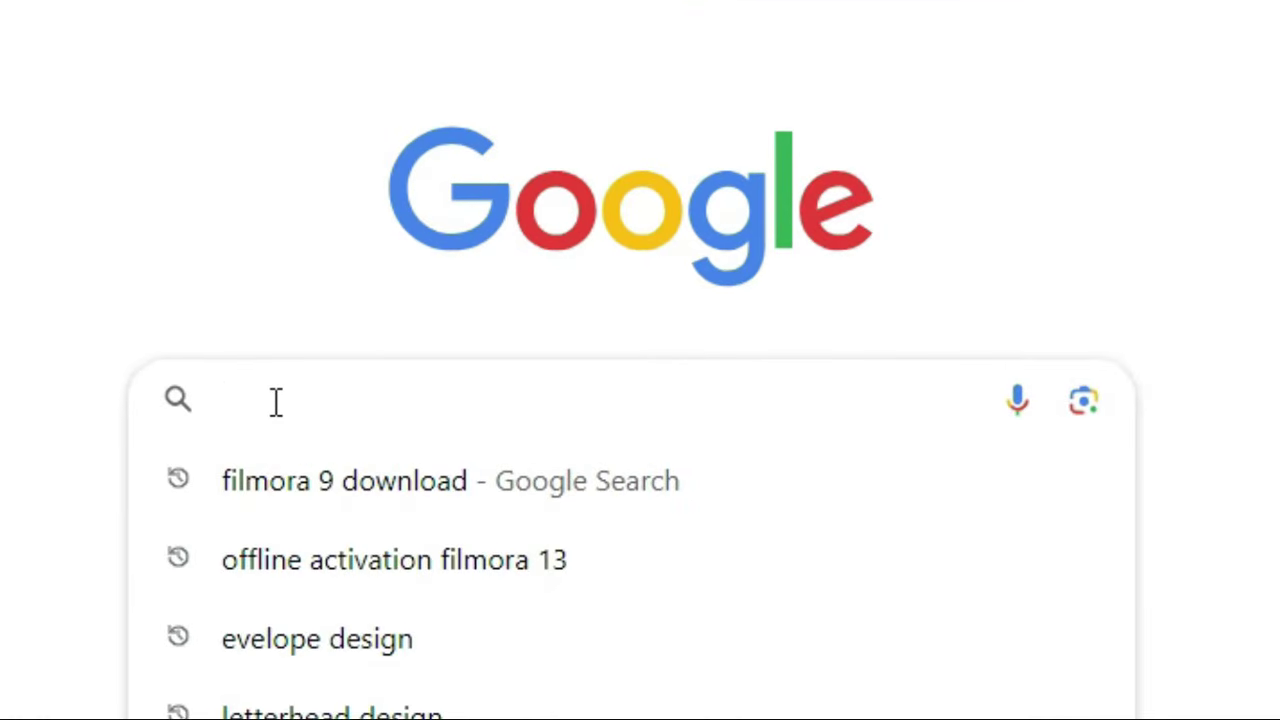
{"action": "type", "text": "extensions ch"}
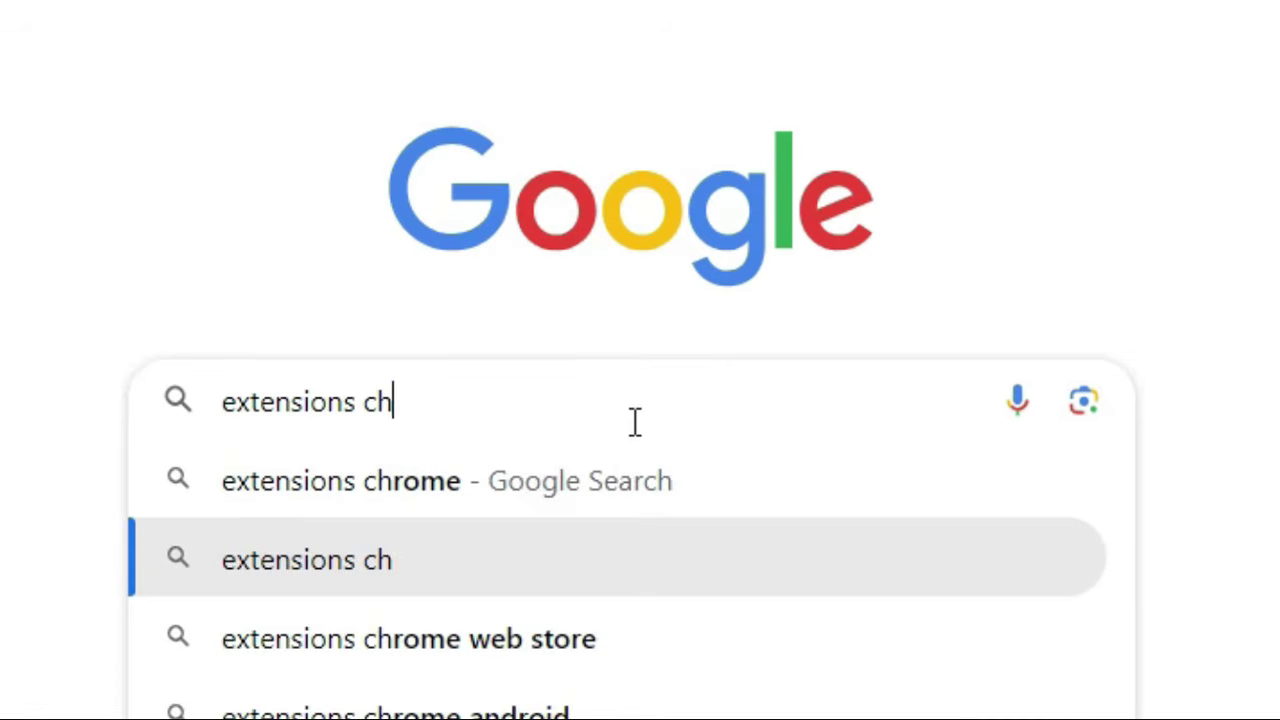
{"action": "key", "text": "Down"}
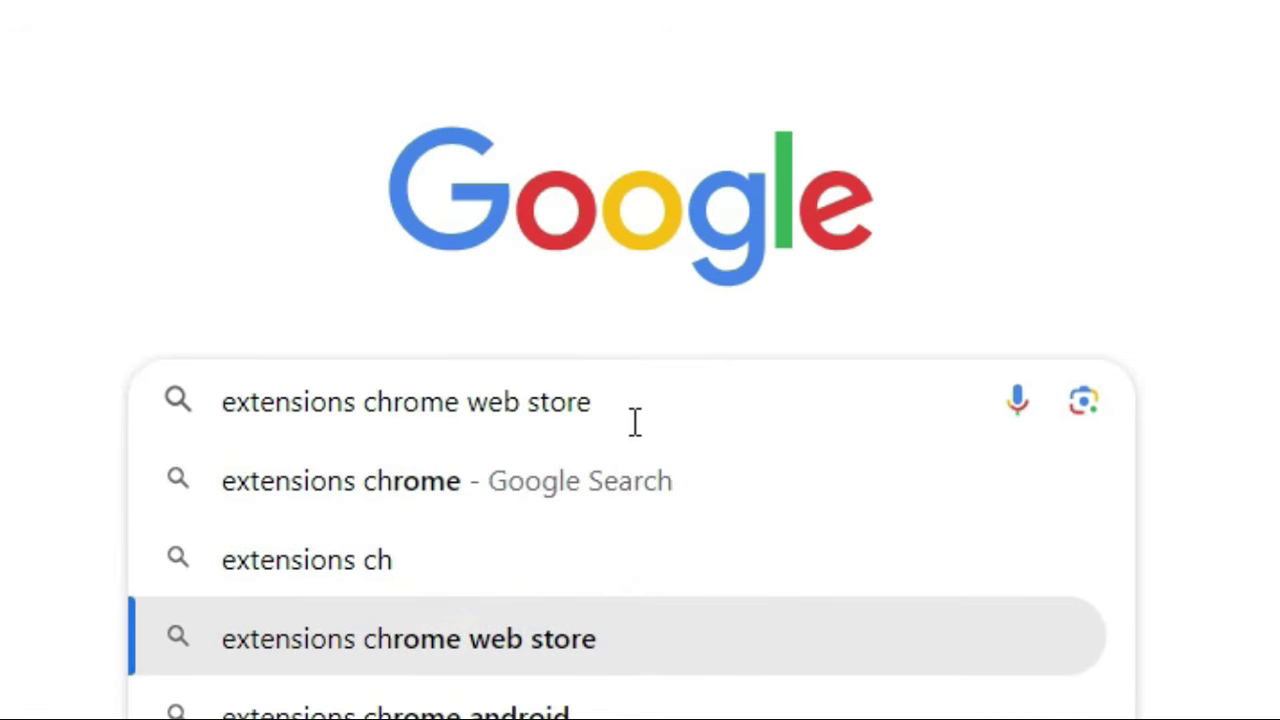
{"action": "key", "text": "Return"}
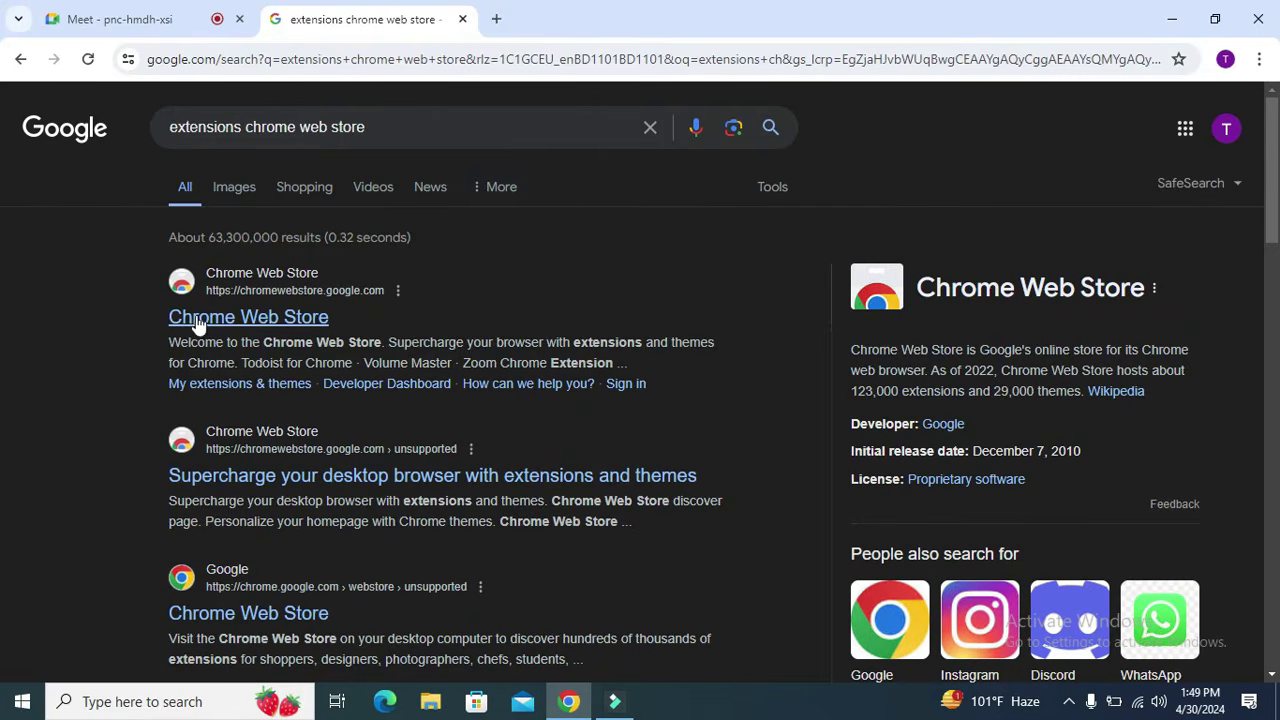
{"action": "left_click", "coordinate": [275, 322]}
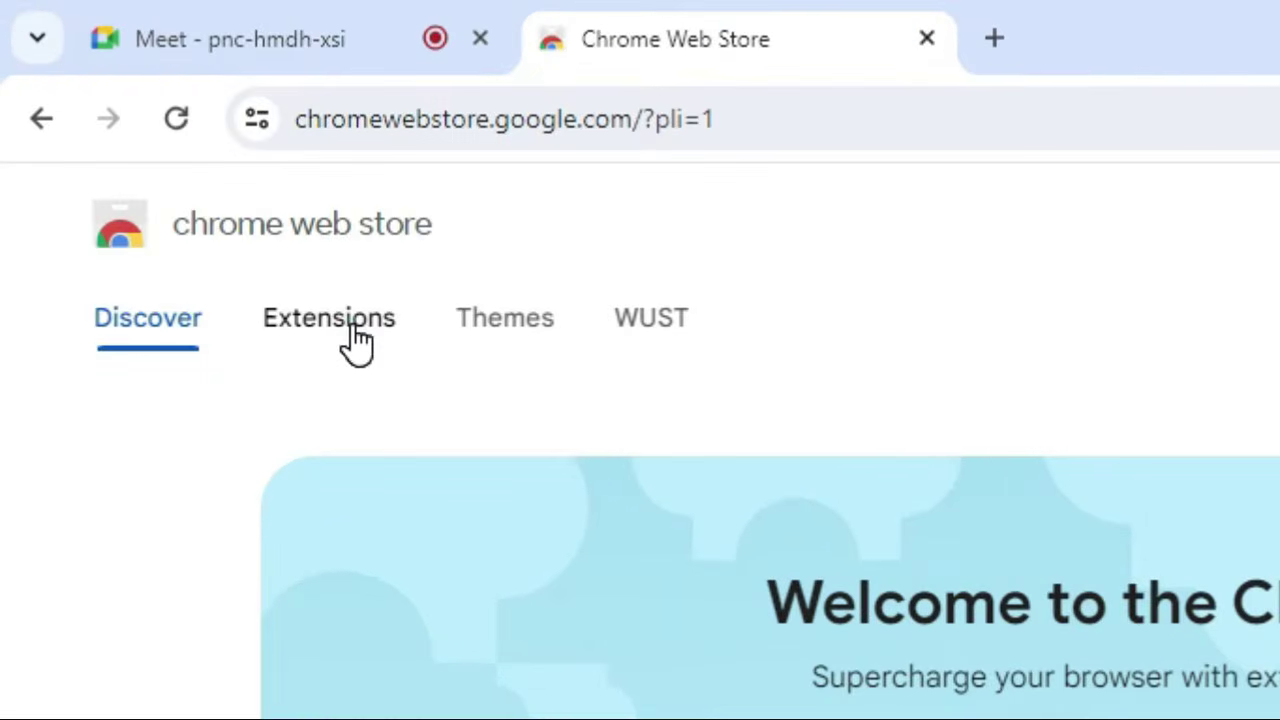
Step: Go to the store's Extensions section and search for "screen recorder"
{"action": "left_click", "coordinate": [357, 338]}
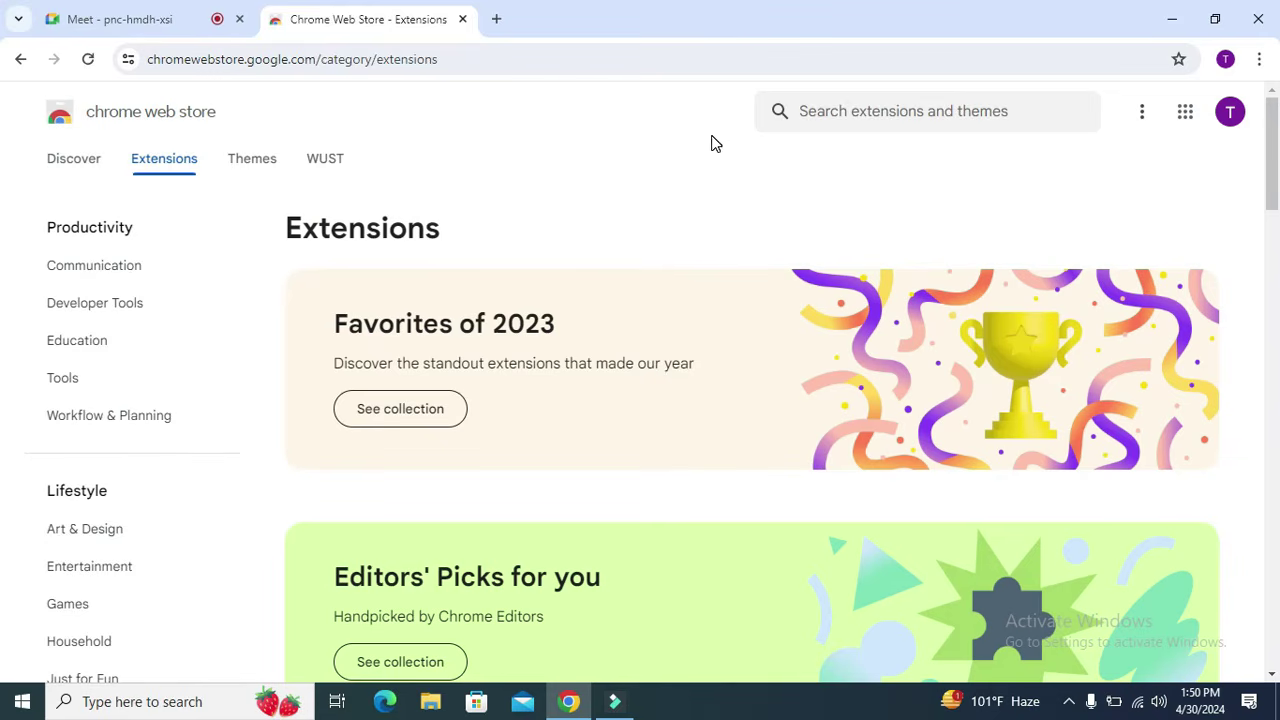
{"action": "left_click", "coordinate": [824, 113]}
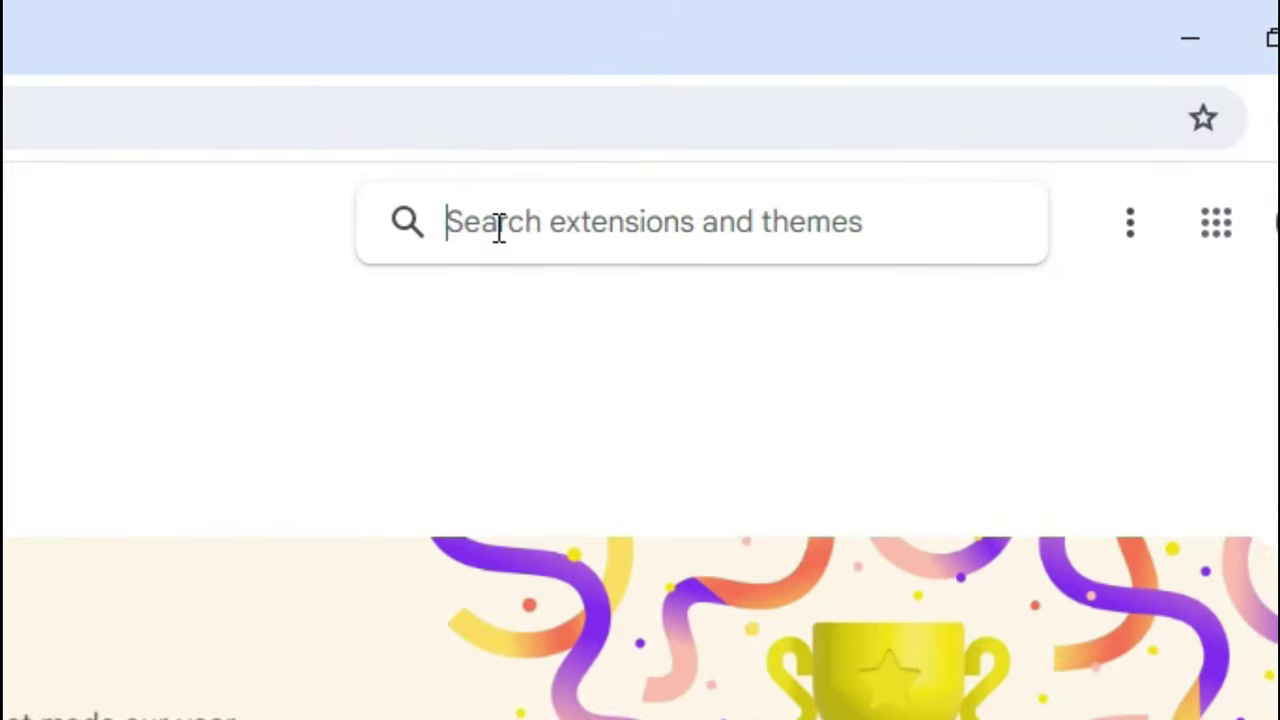
{"action": "type", "text": "screen recorder"}
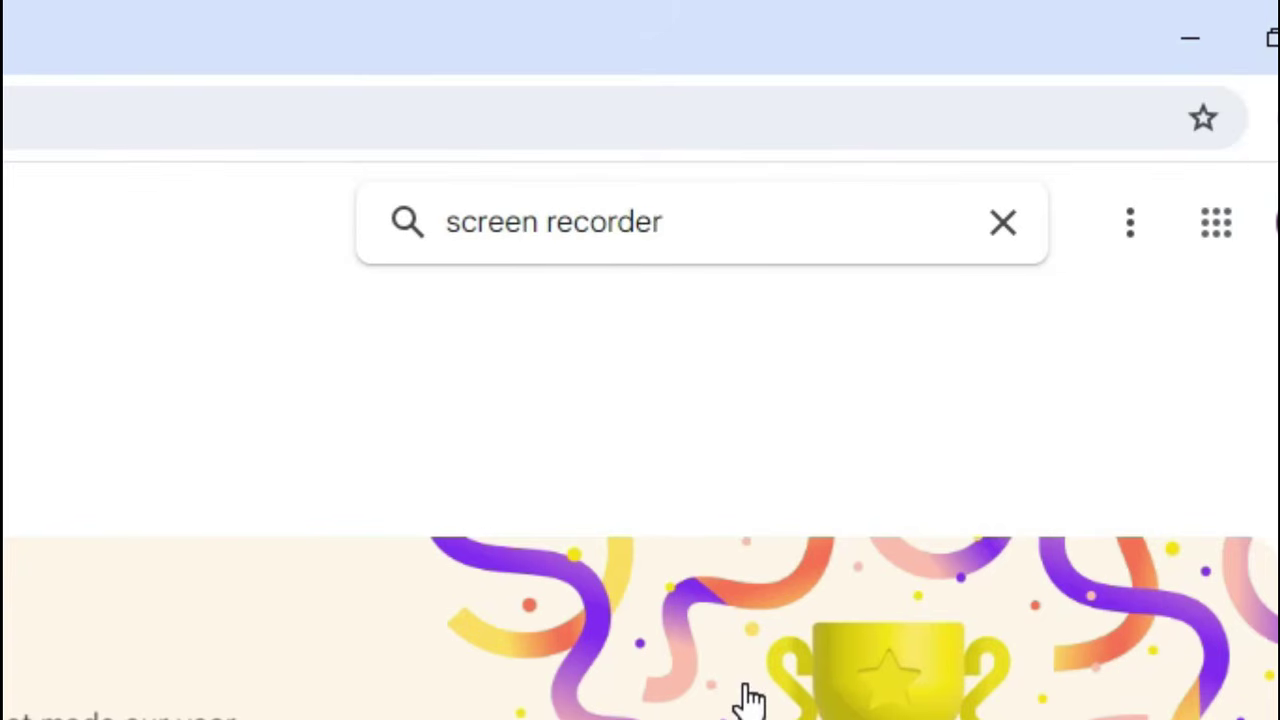
{"action": "key", "text": "Return"}
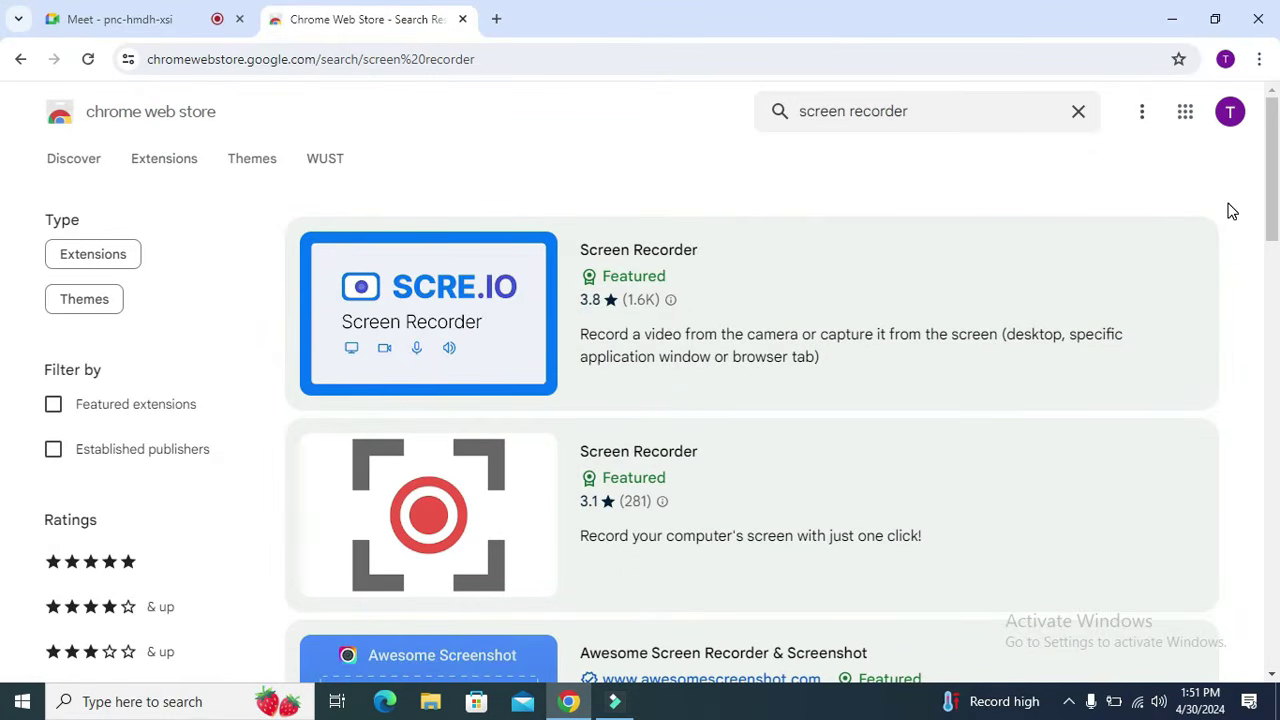
Step: Load more search results and open the page of Scrnli - Screen Recorder & Screen Capture App
{"action": "left_click_drag", "start_coordinate": [1273, 179], "coordinate": [1278, 613]}
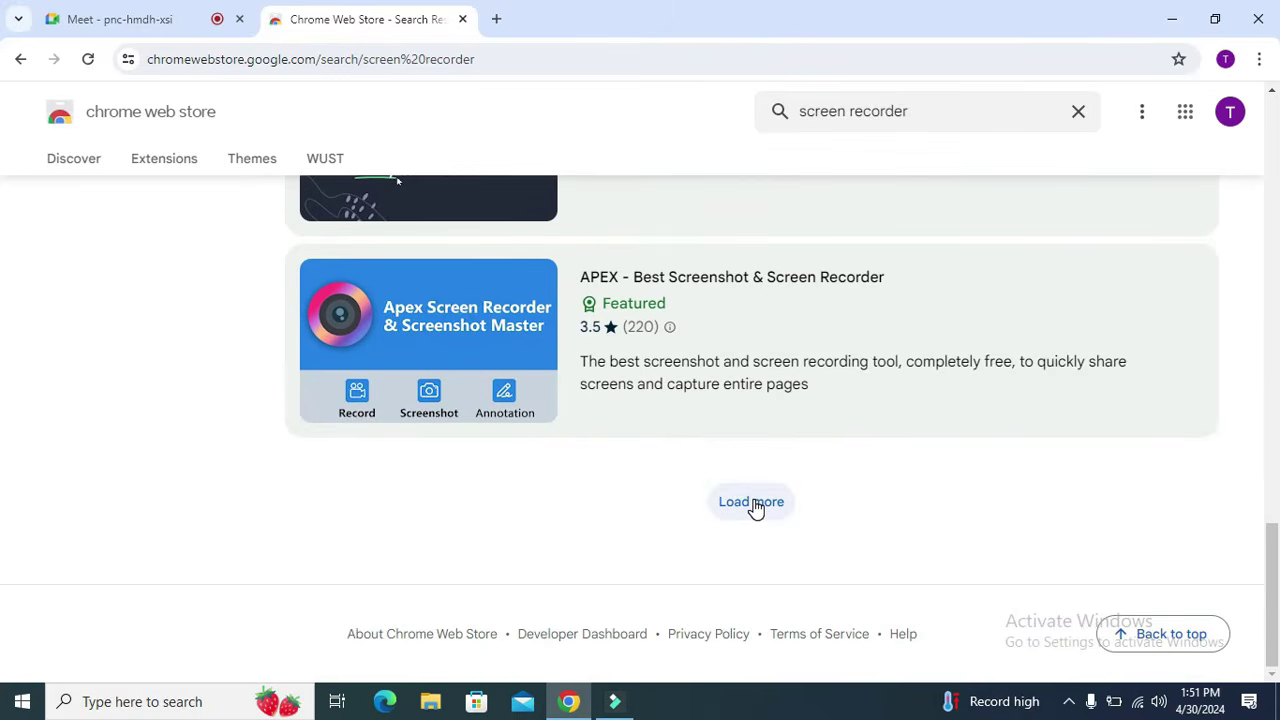
{"action": "left_click", "coordinate": [752, 503]}
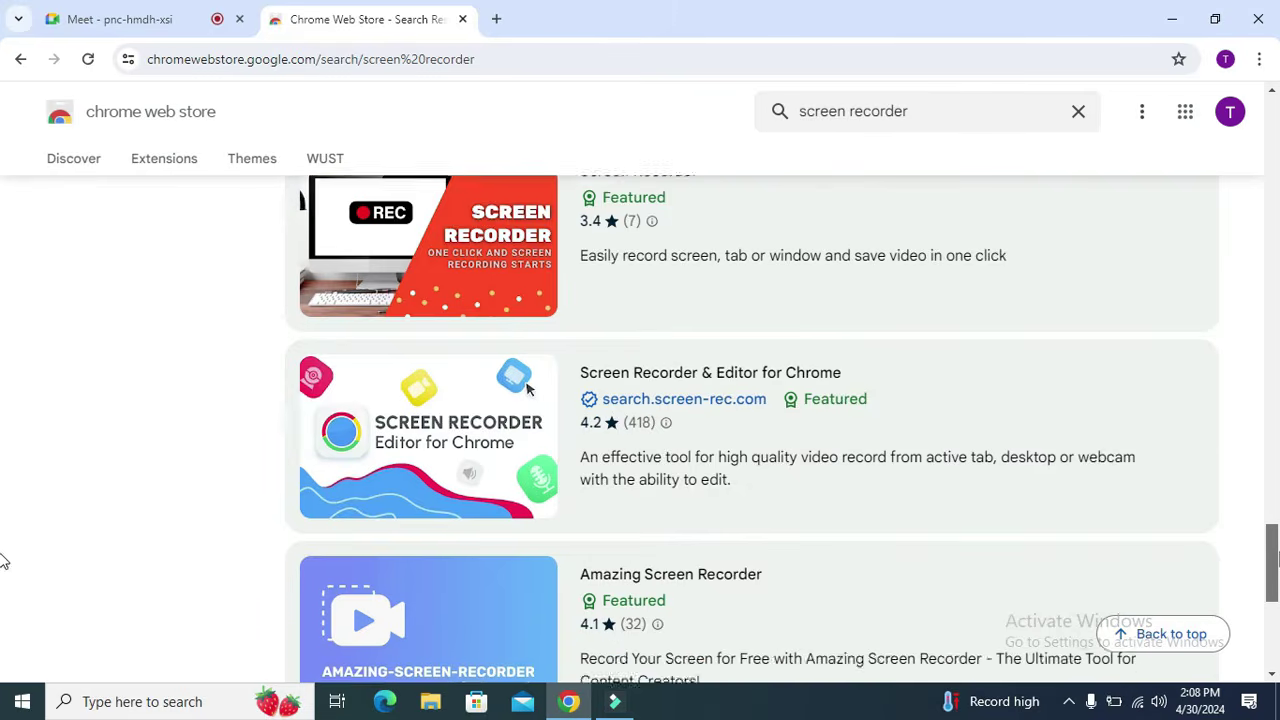
{"action": "scroll", "coordinate": [3, 570], "scroll_direction": "down", "scroll_amount": 2}
{"action": "scroll", "coordinate": [3, 588], "scroll_direction": "down", "scroll_amount": 2}
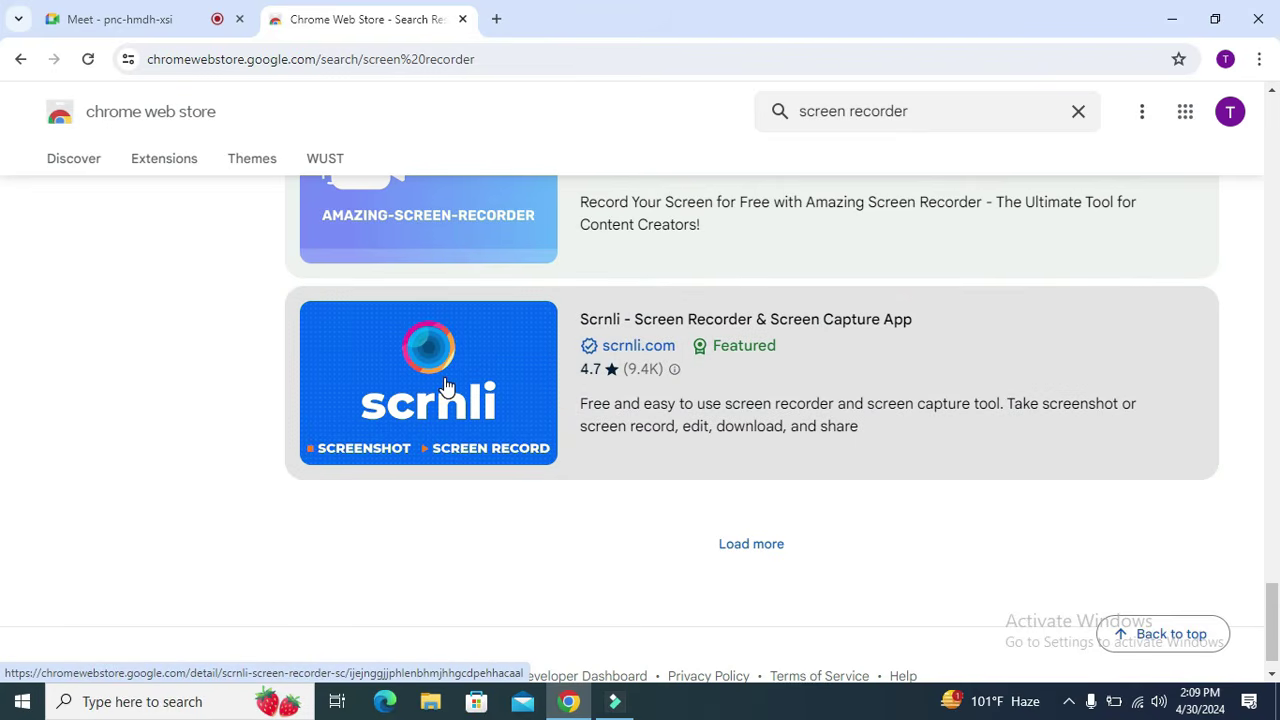
{"action": "left_click", "coordinate": [460, 372]}
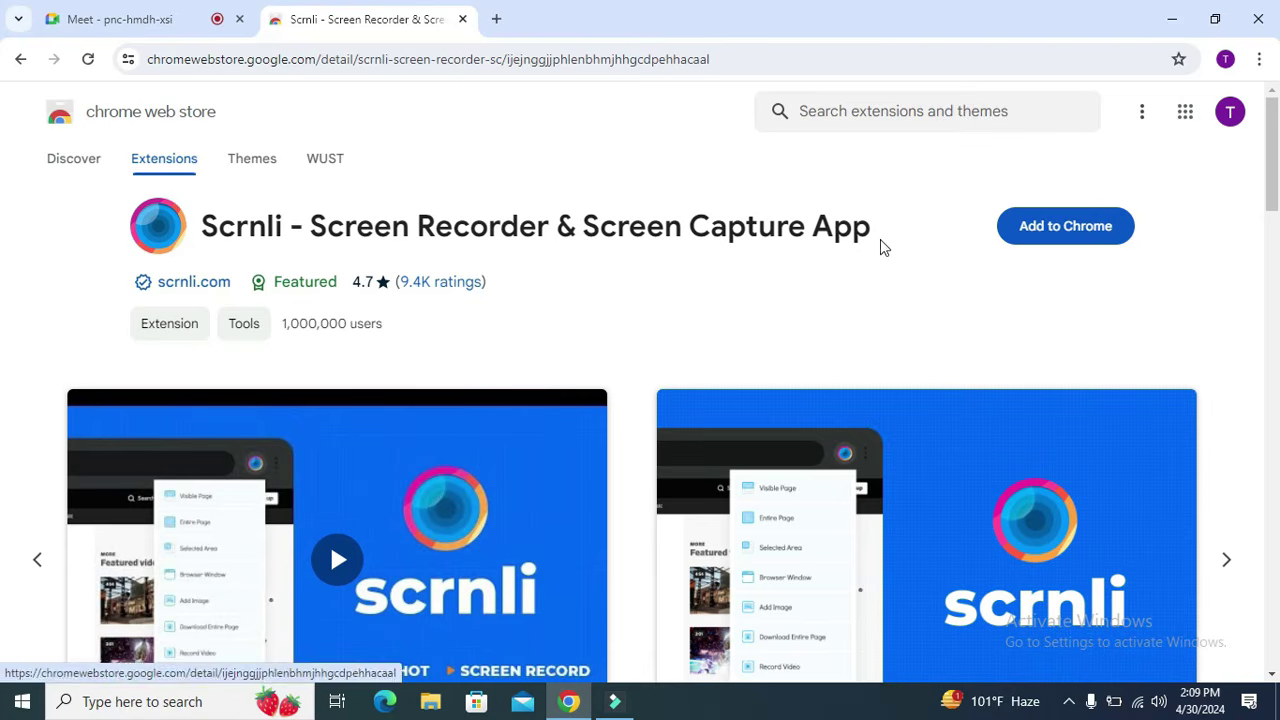
Step: Add the Scrnli extension to Chrome with its requested permissions and pin it for quick access
{"action": "left_click", "coordinate": [1068, 228]}
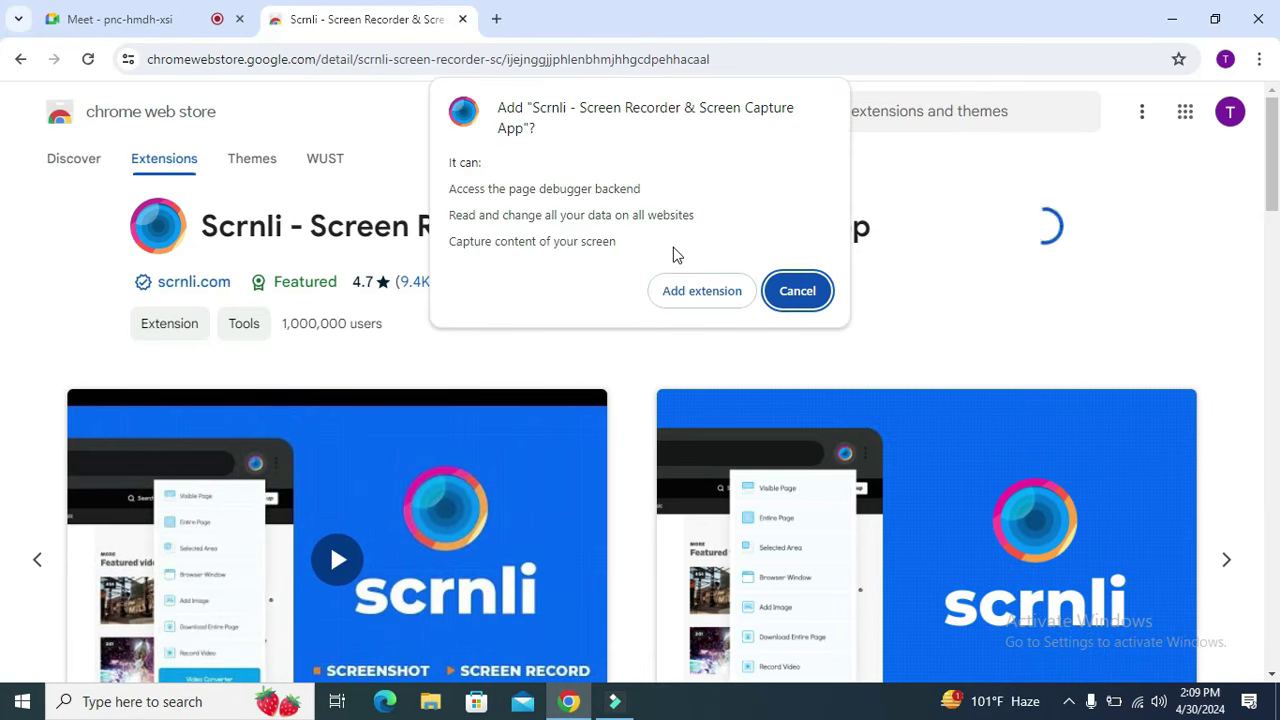
{"action": "left_click", "coordinate": [697, 295]}
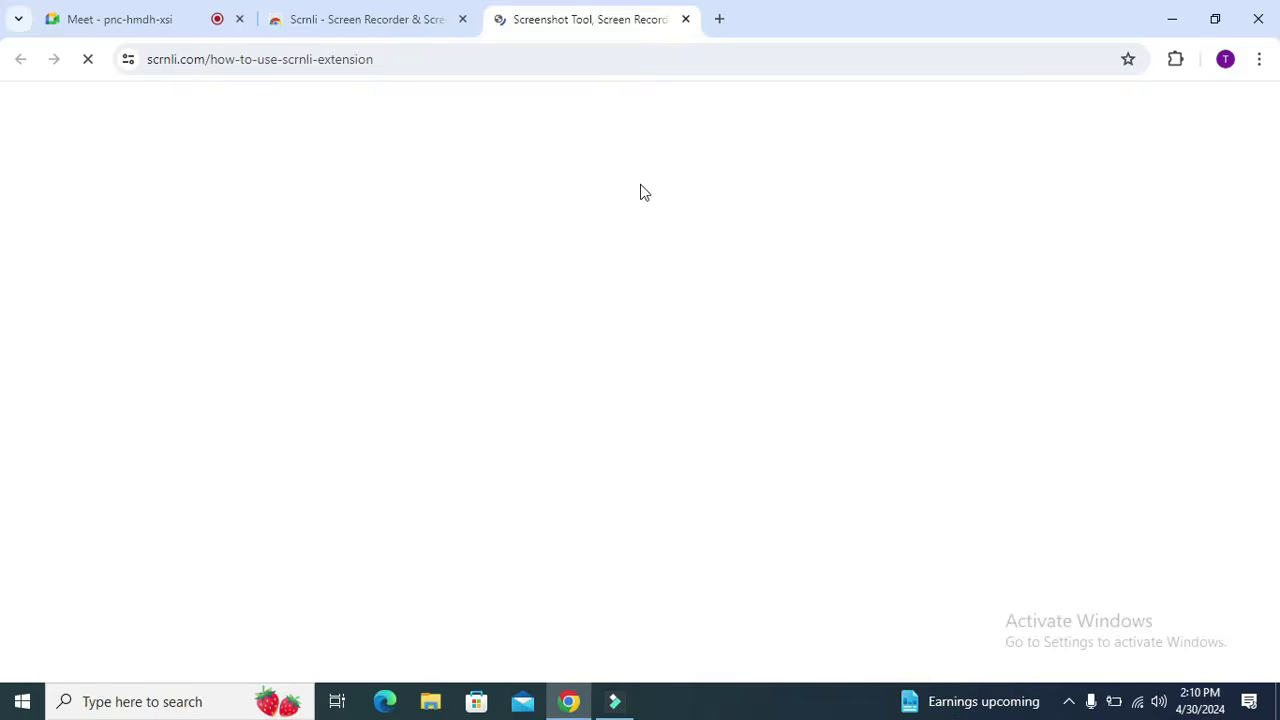
{"action": "left_click", "coordinate": [375, 27]}
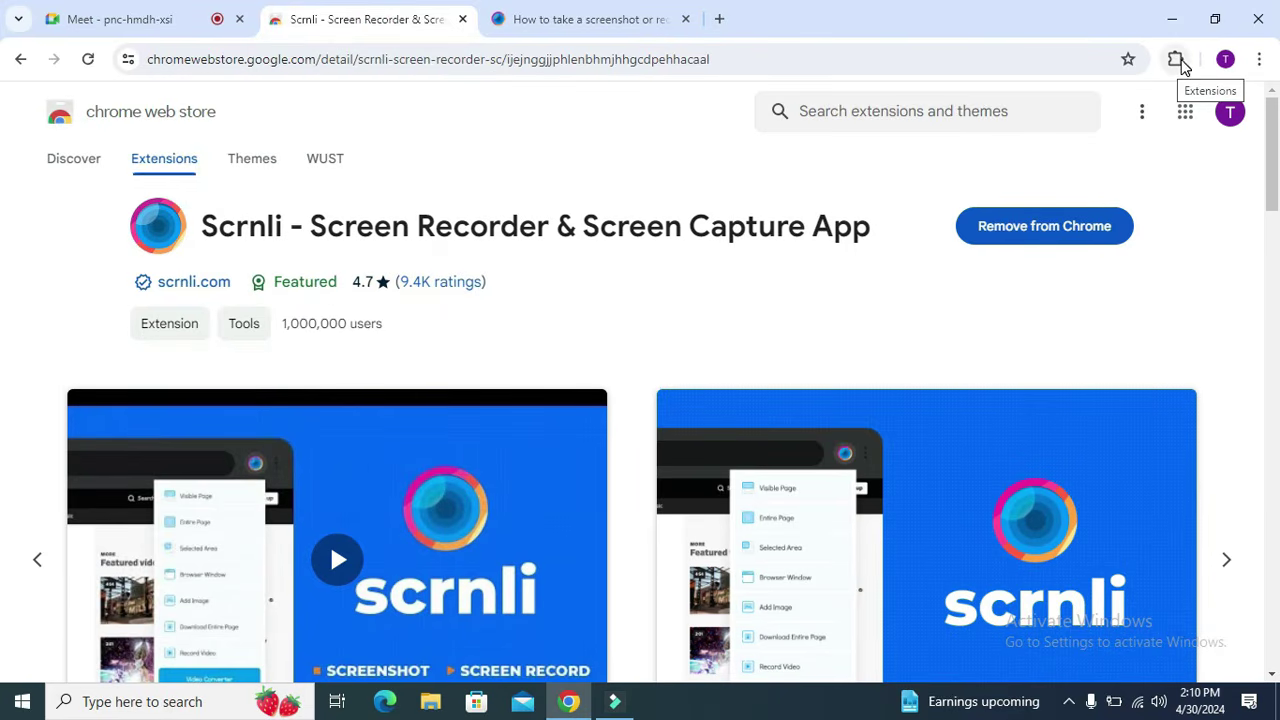
{"action": "left_click", "coordinate": [1179, 61]}
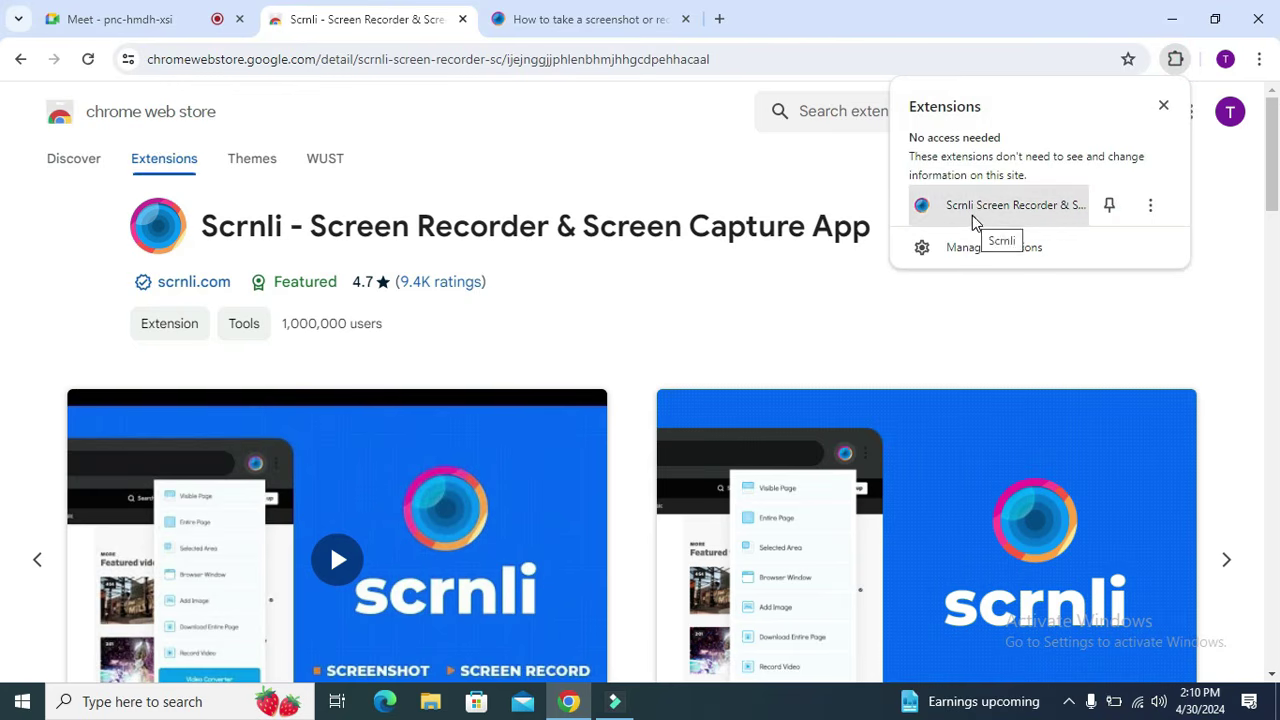
{"action": "left_click", "coordinate": [1108, 210]}
{"action": "left_click", "coordinate": [978, 8]}
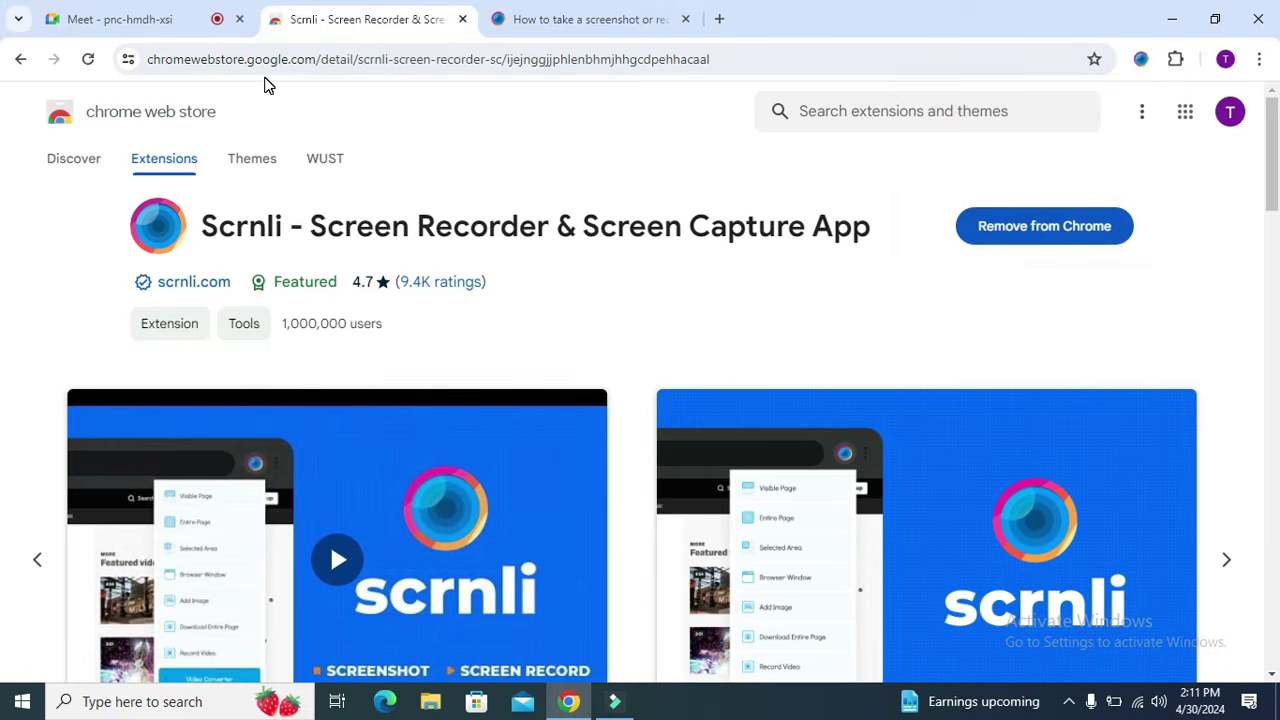
Step: Return to the Meet call and enable Record Mic Sound in Scrnli's video recording options, allowing microphone access this time
{"action": "left_click", "coordinate": [157, 20]}
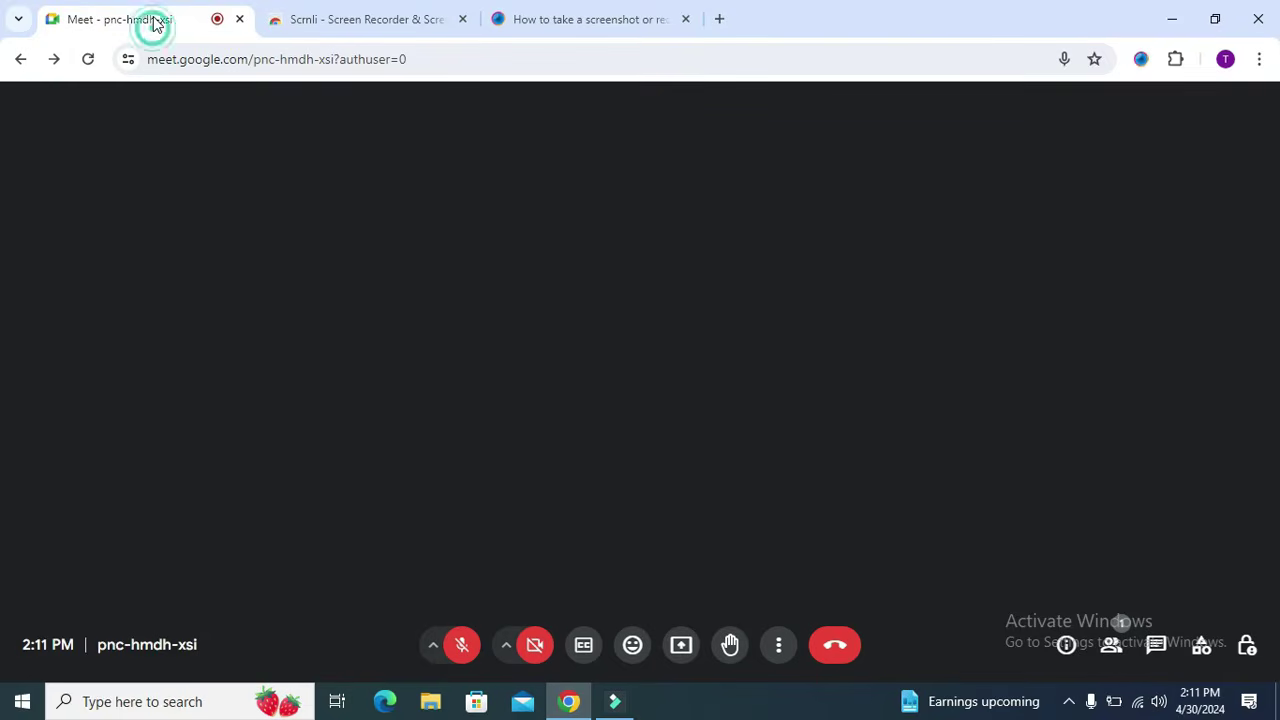
{"action": "left_click", "coordinate": [1141, 60]}
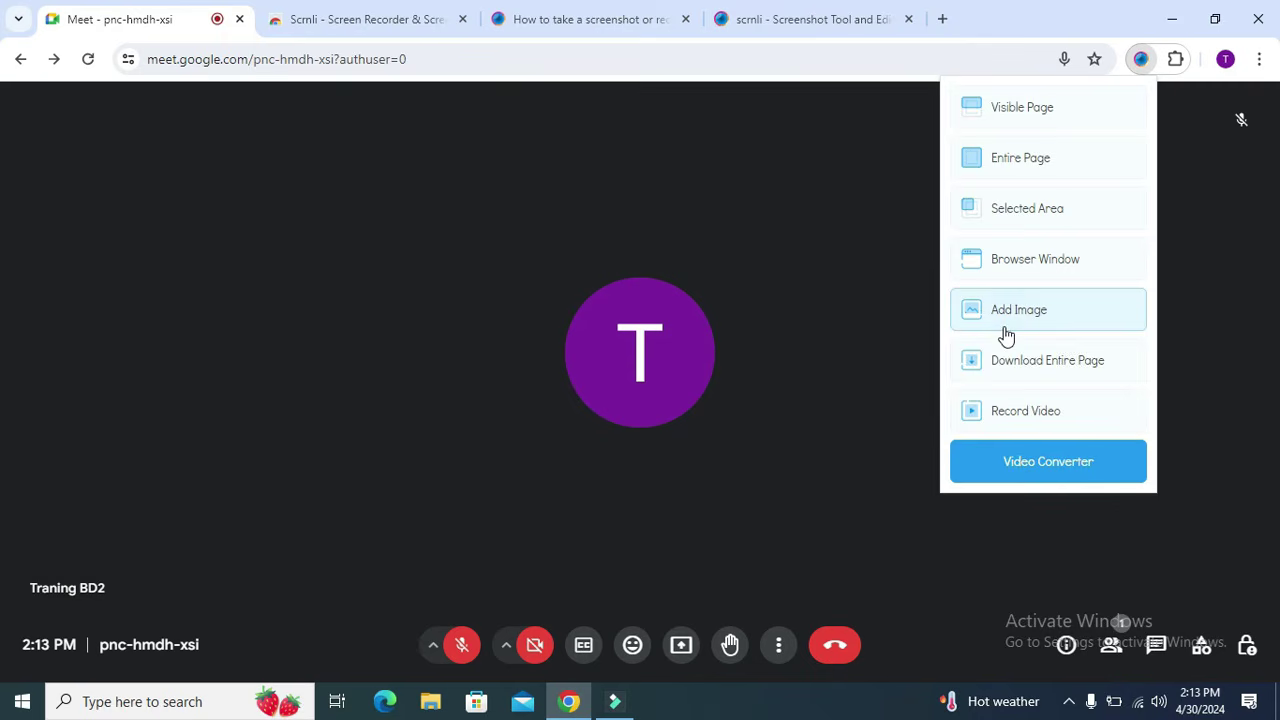
{"action": "left_click", "coordinate": [1035, 420]}
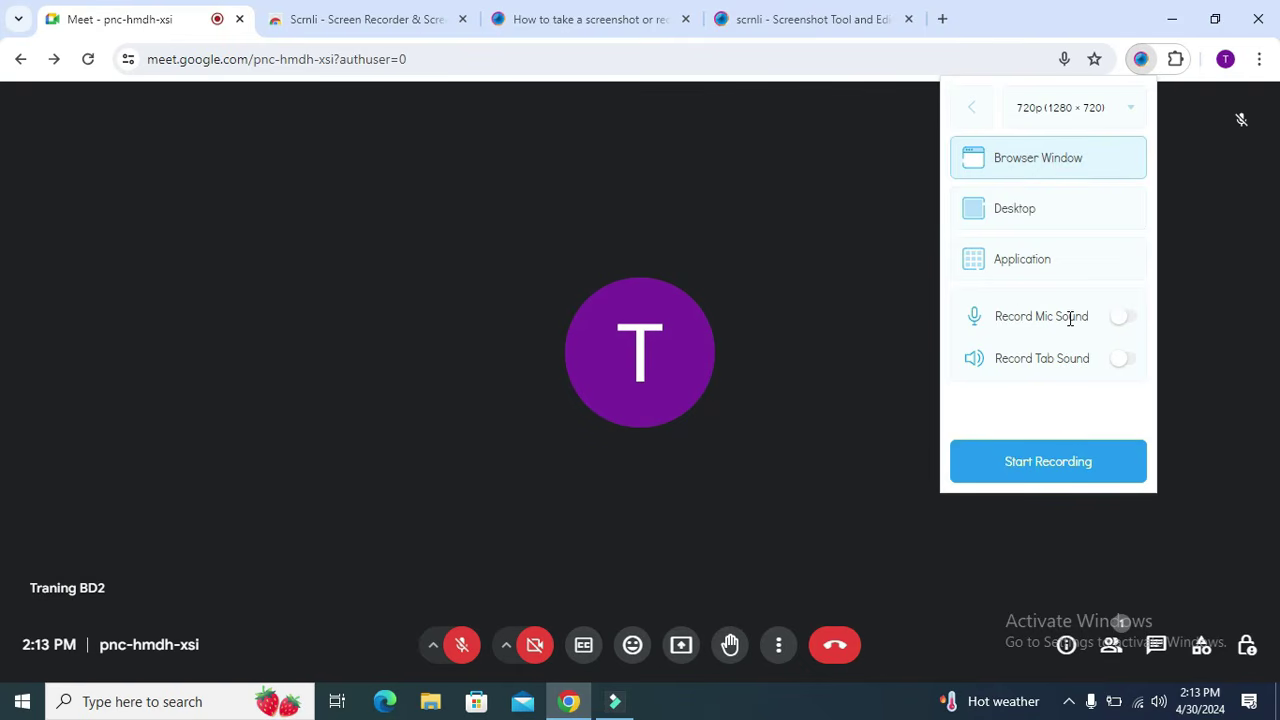
{"action": "left_click", "coordinate": [1119, 318]}
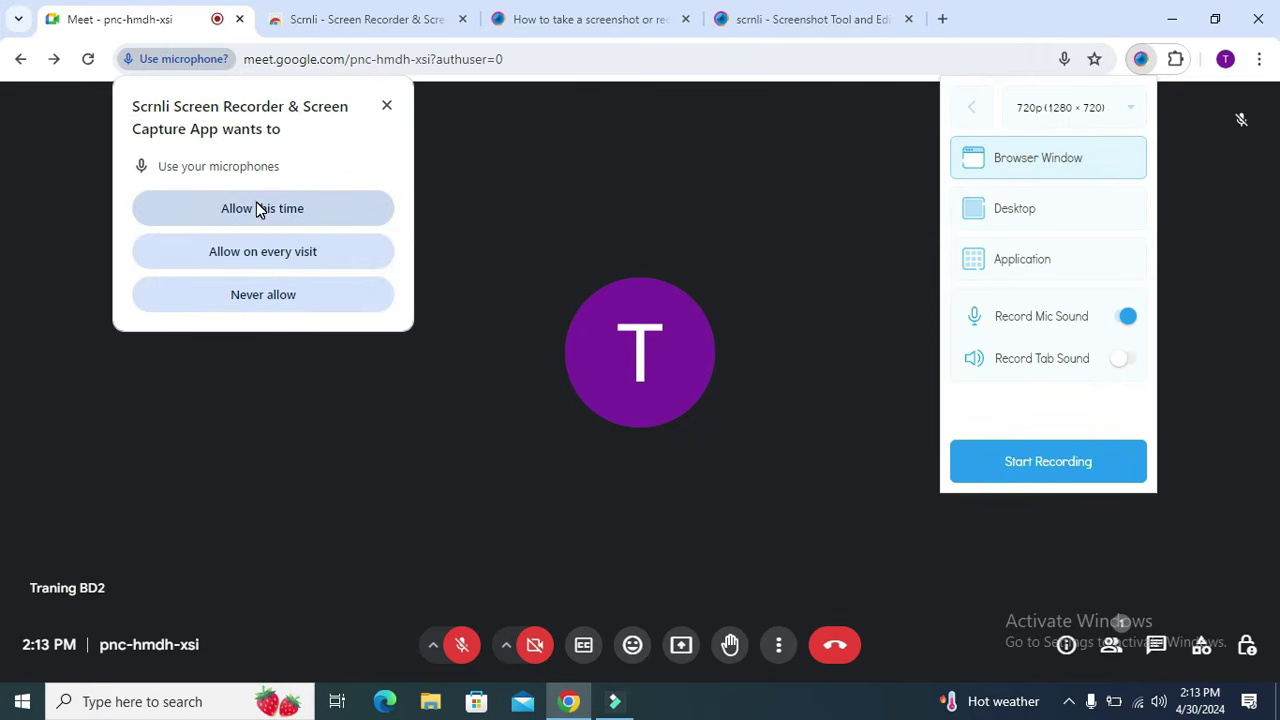
{"action": "left_click", "coordinate": [278, 212]}
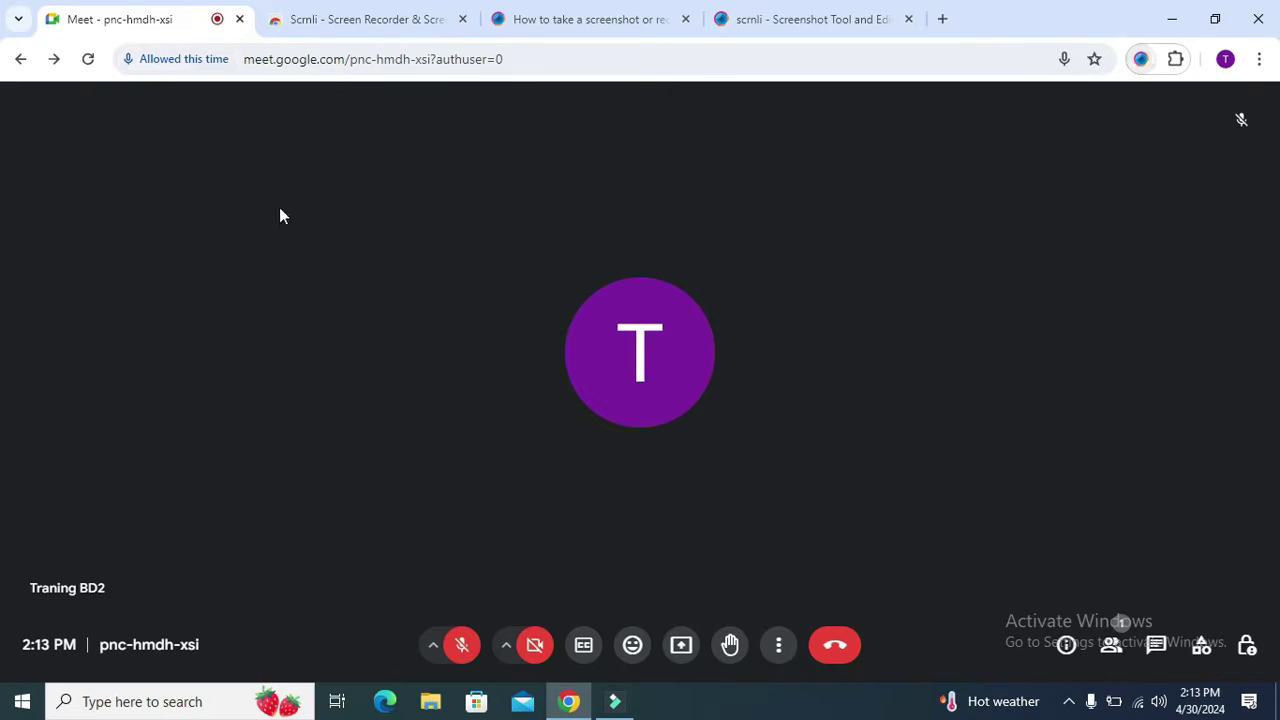
Step: Reopen Scrnli's video recording options, enable Record Tab Sound and keep the resolution at 720p (1280 × 720)
{"action": "left_click", "coordinate": [1137, 59]}
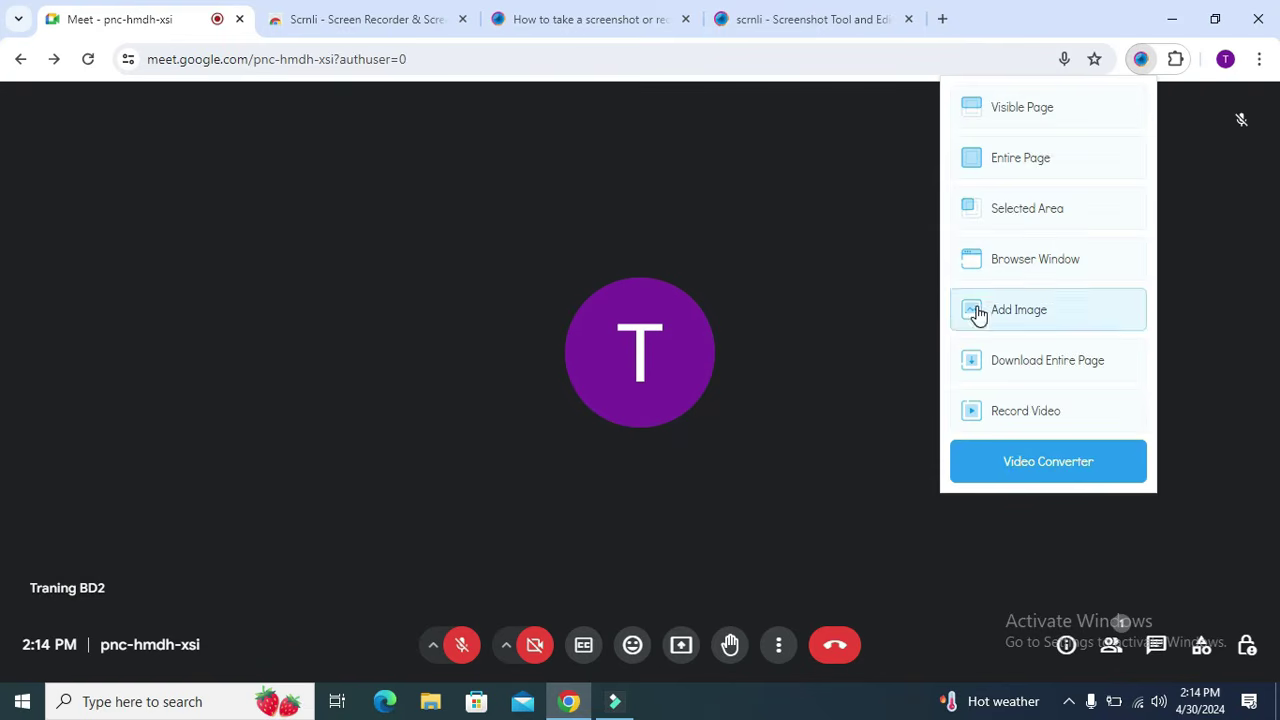
{"action": "left_click", "coordinate": [1018, 412]}
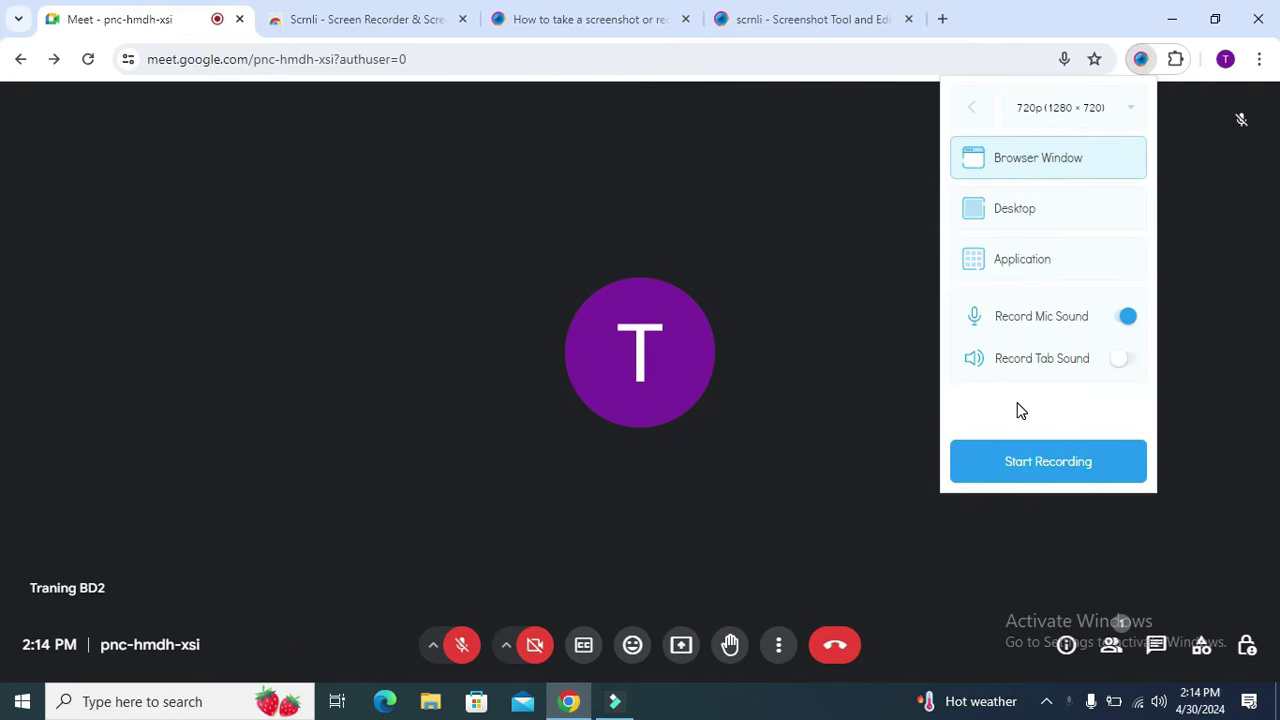
{"action": "left_click_drag", "start_coordinate": [1011, 358], "coordinate": [1045, 360]}
{"action": "left_click", "coordinate": [1066, 356]}
{"action": "left_click", "coordinate": [1120, 362]}
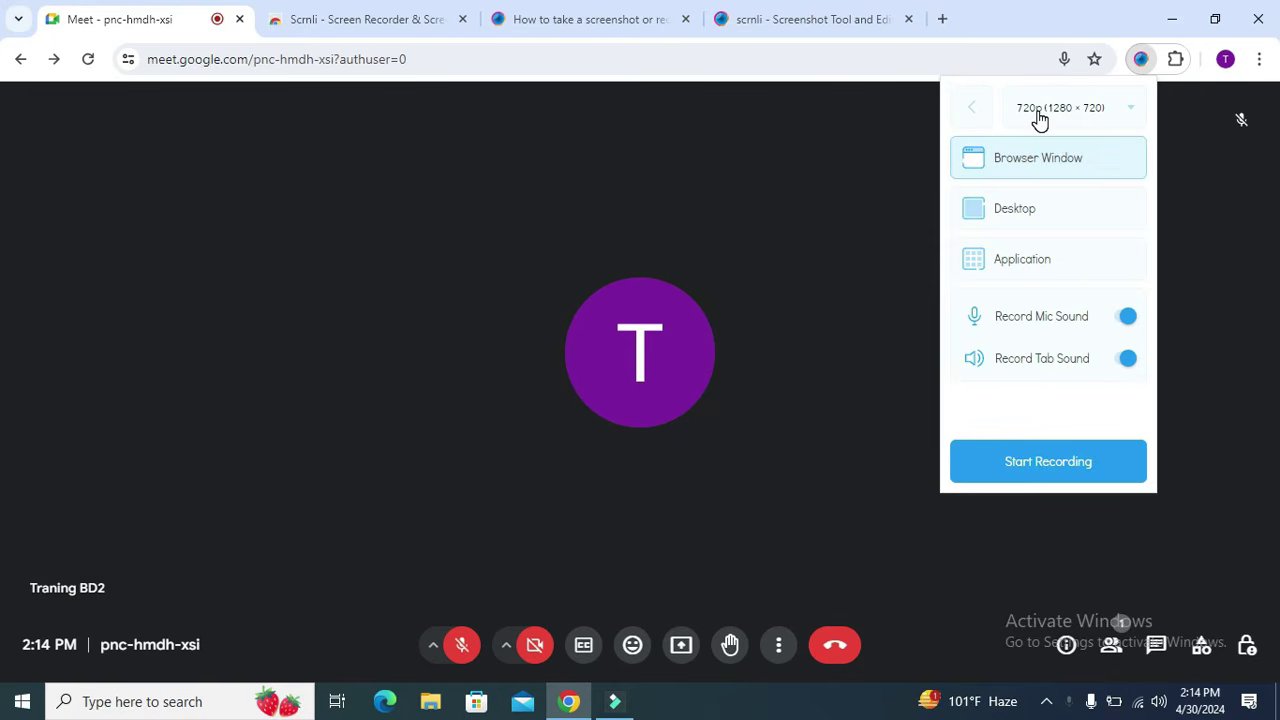
{"action": "left_click", "coordinate": [1130, 110]}
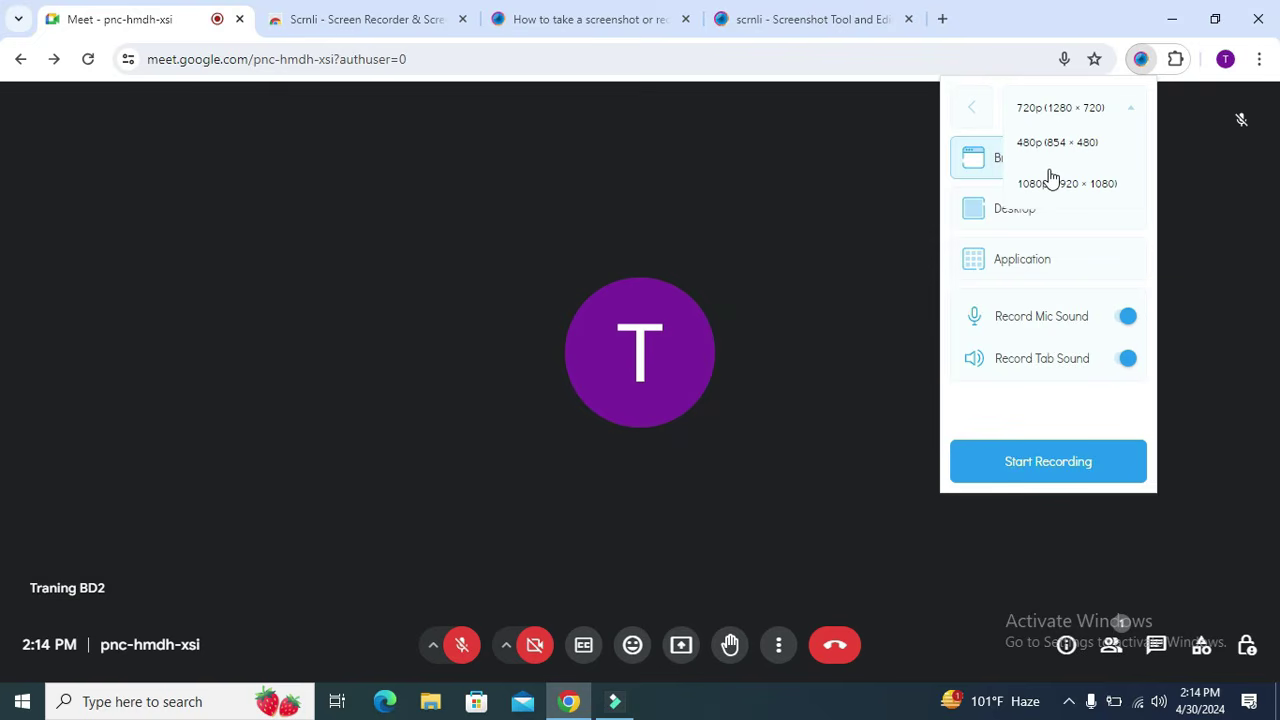
{"action": "left_click", "coordinate": [1148, 194]}
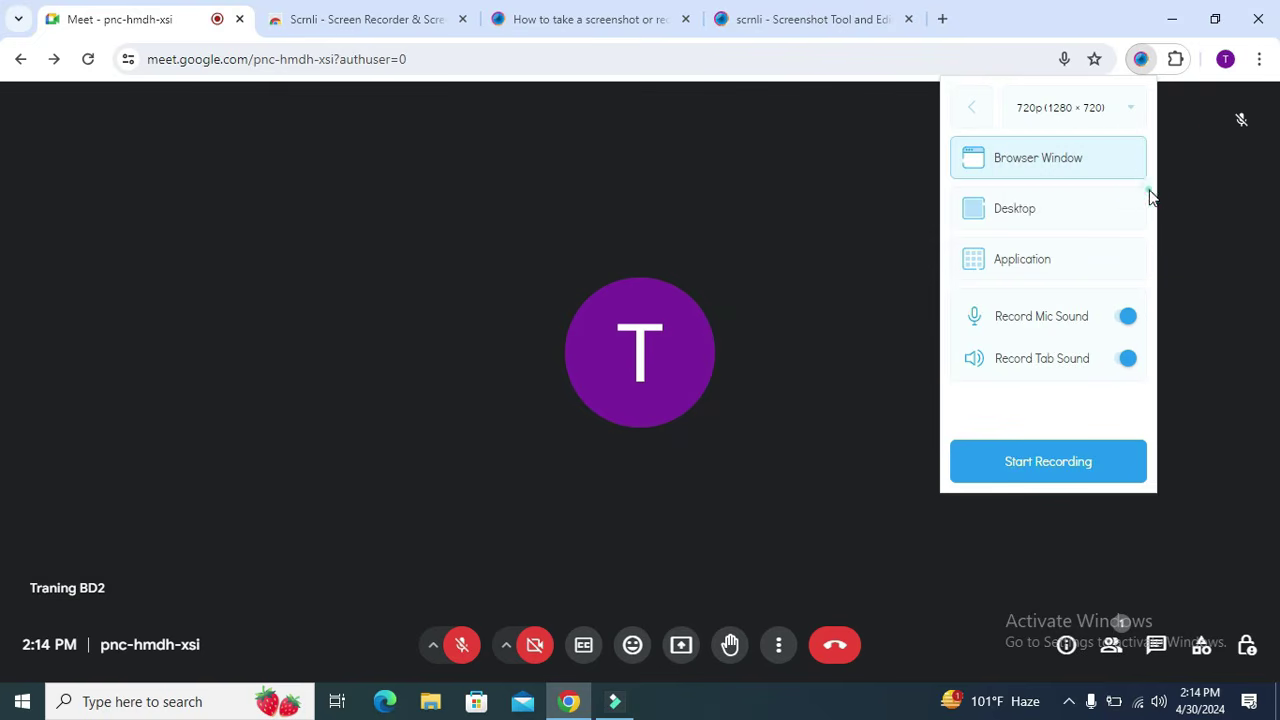
Step: Record the meeting with Scrnli using the Browser Window source, and stop the recording after about half a minute
{"action": "left_click", "coordinate": [1052, 463]}
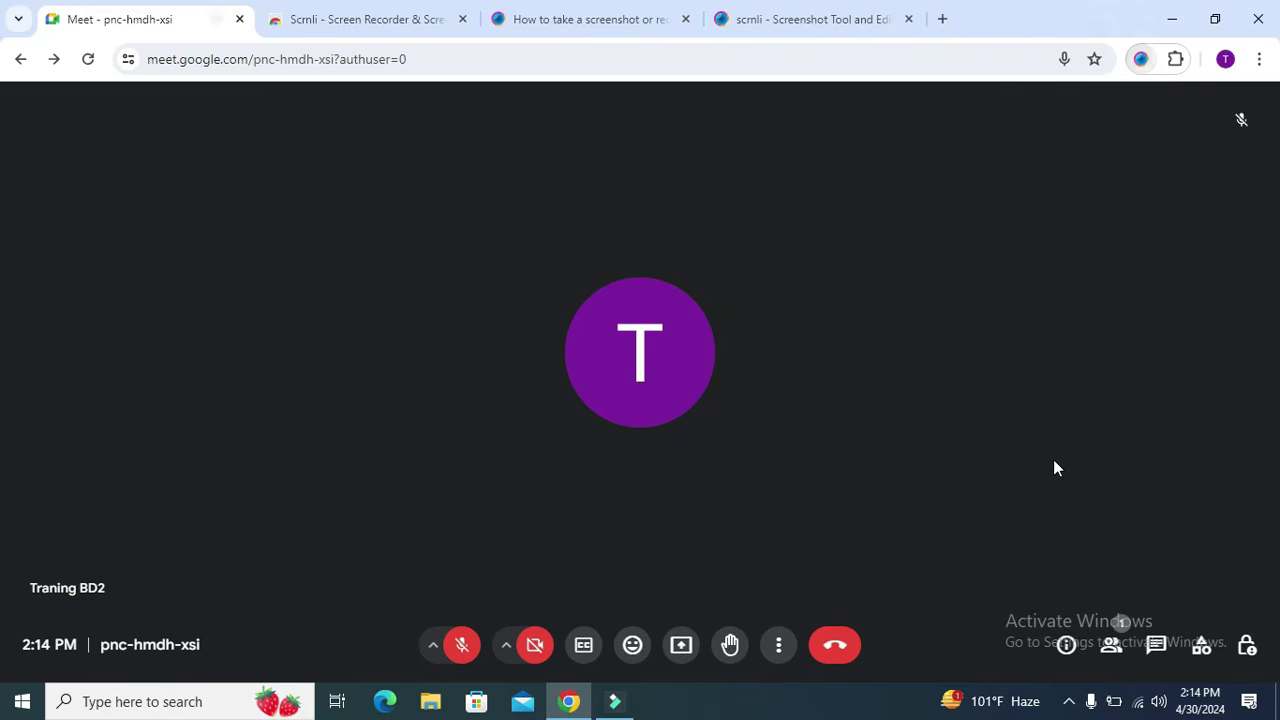
{"action": "left_click", "coordinate": [1143, 62]}
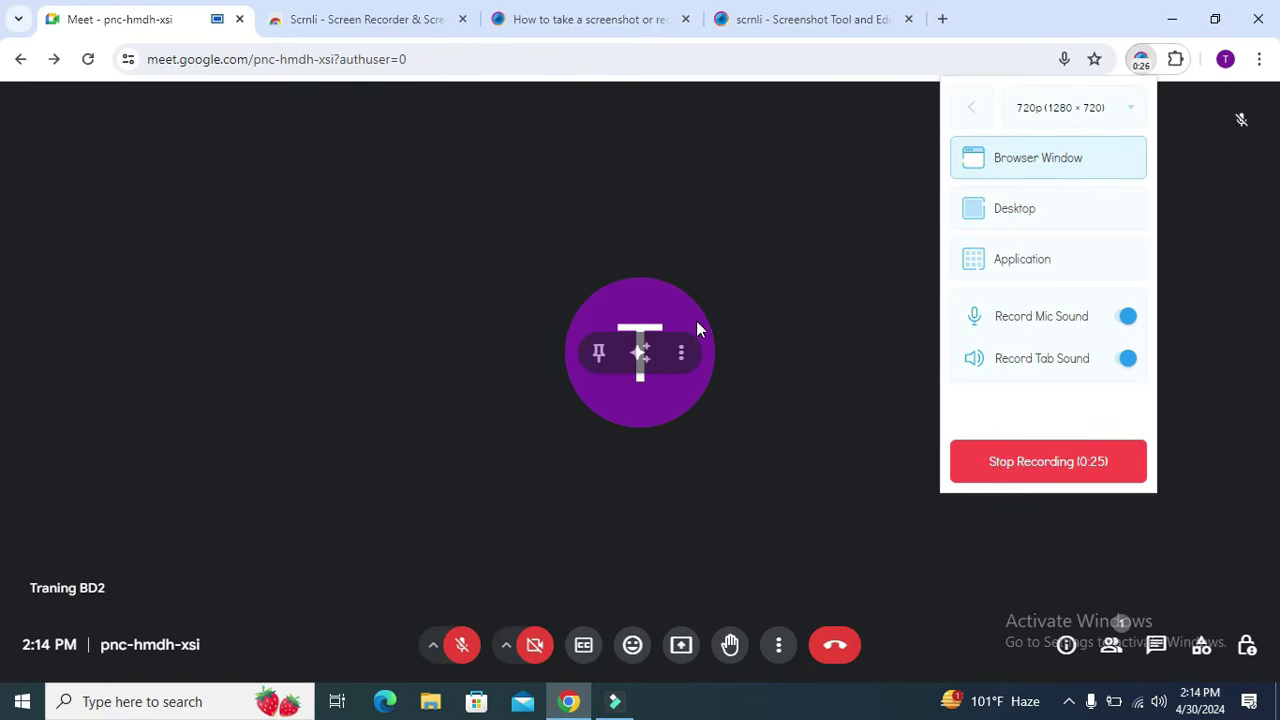
{"action": "left_click", "coordinate": [1070, 462]}
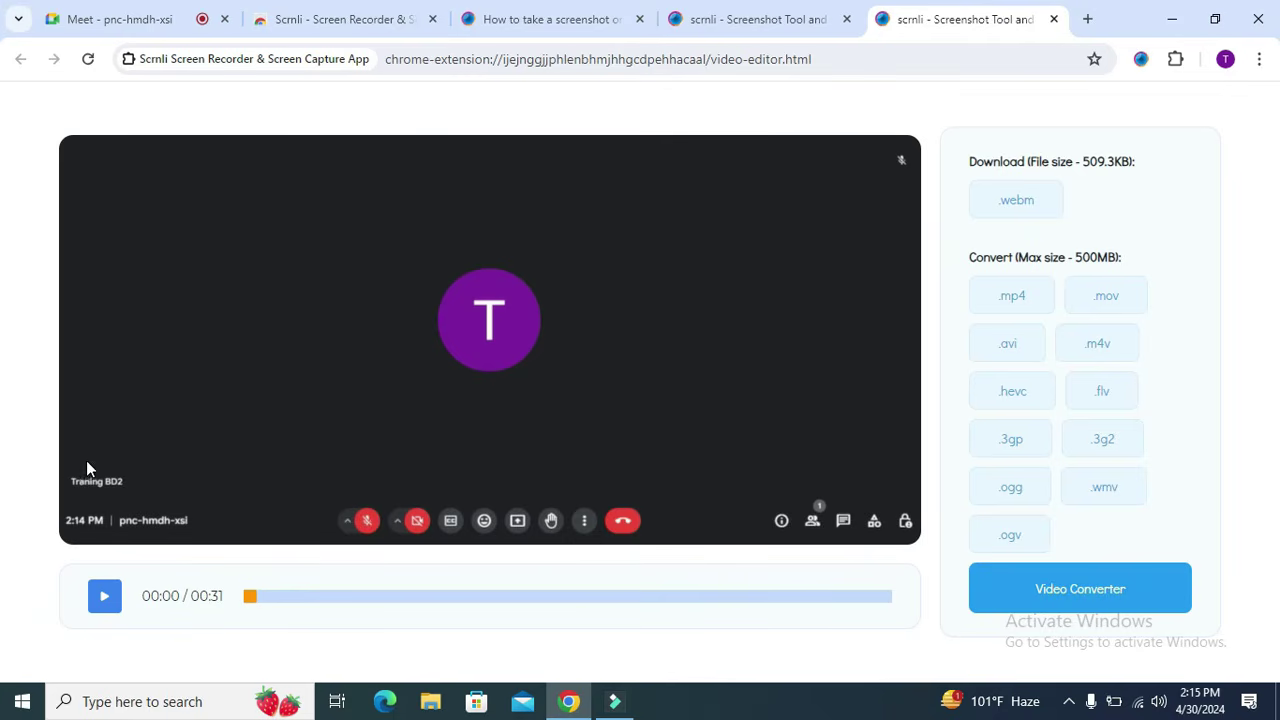
Step: Preview part of the recorded meeting in Scrnli's video editor, pause it, and convert the recording to .mp4
{"action": "left_click", "coordinate": [107, 600]}
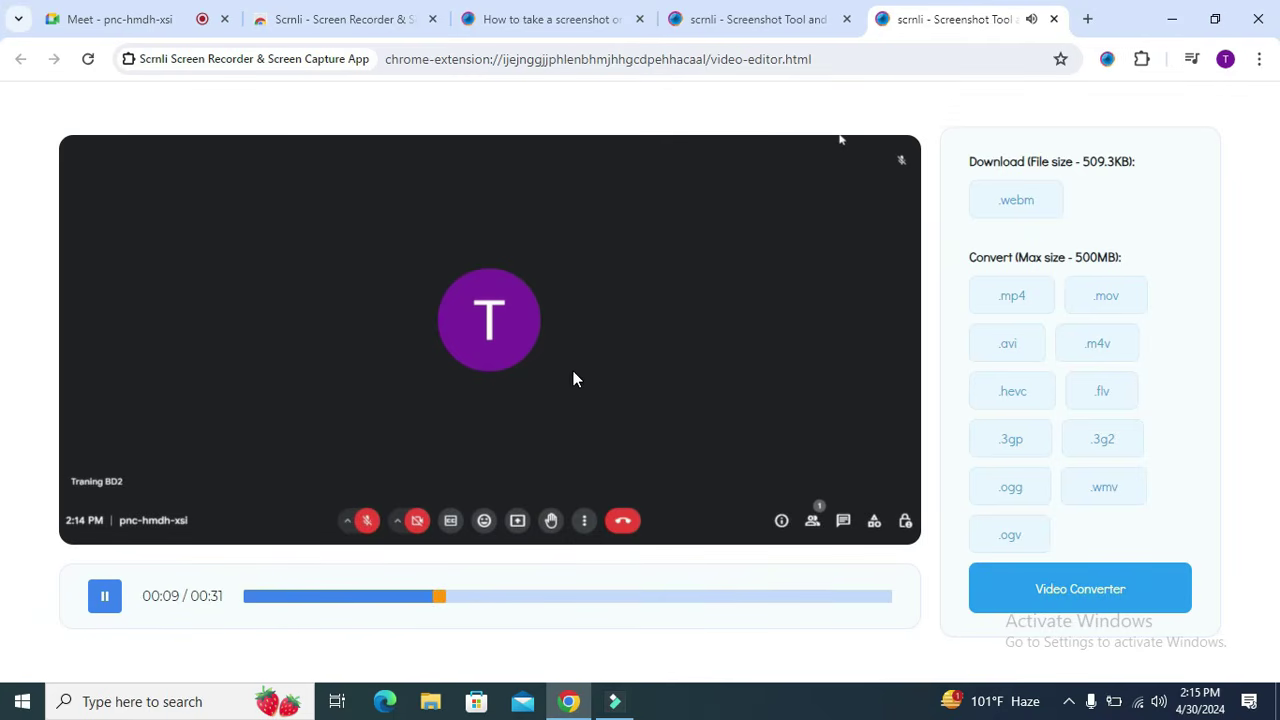
{"action": "left_click", "coordinate": [109, 604]}
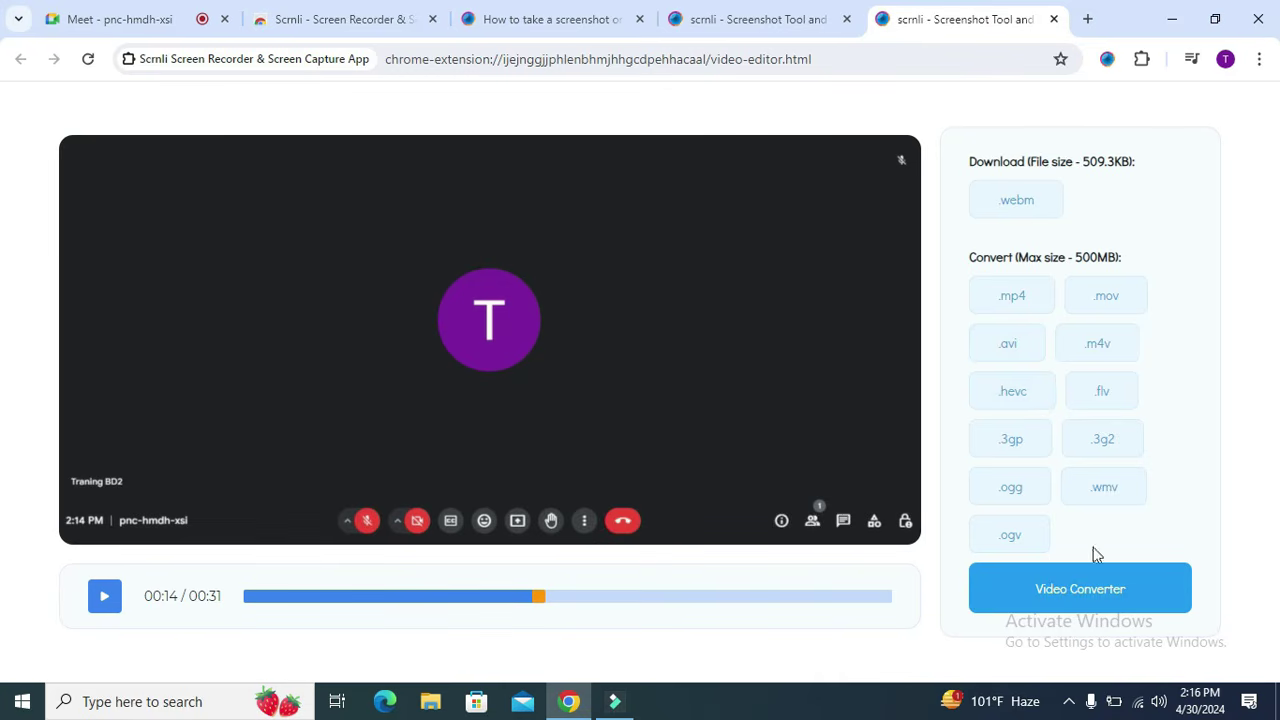
{"action": "left_click", "coordinate": [1006, 298]}
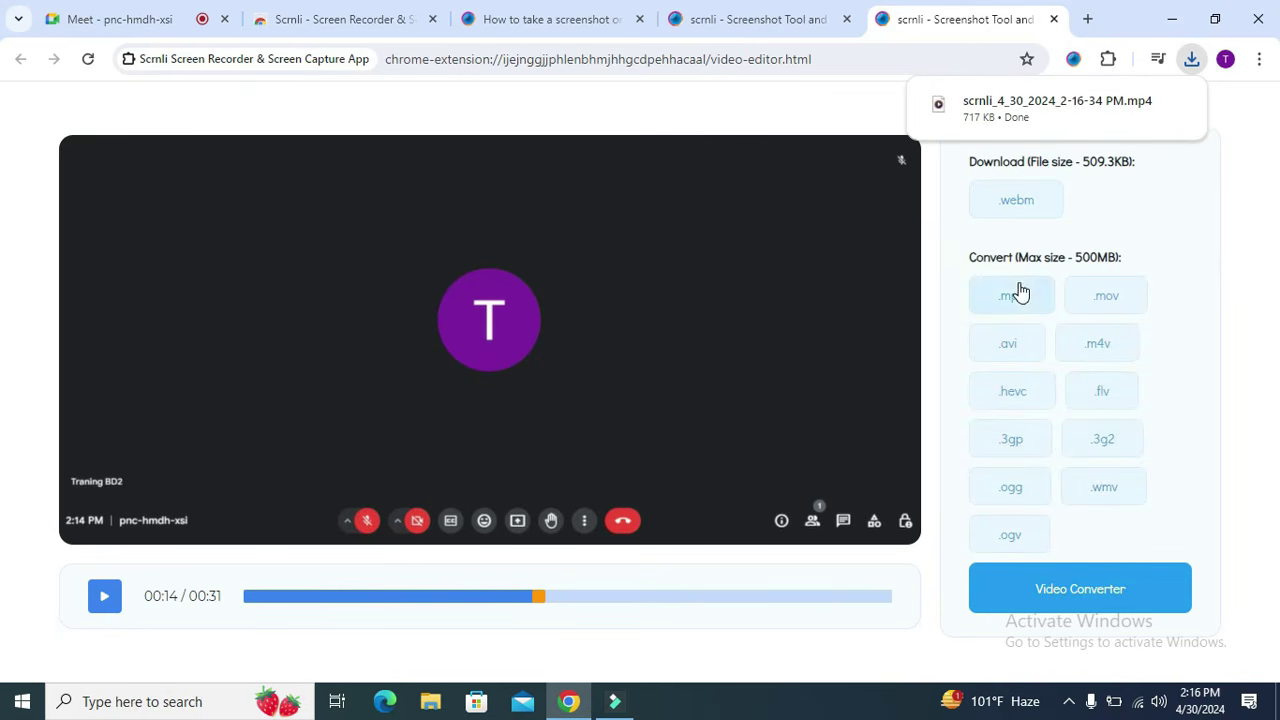
Step: Show the downloaded file scrnli_4_30_2024_2-16-34 PM.mp4 in its folder from Chrome's recent download history
{"action": "left_click", "coordinate": [1192, 59]}
{"action": "mouse_move", "coordinate": [1111, 140]}
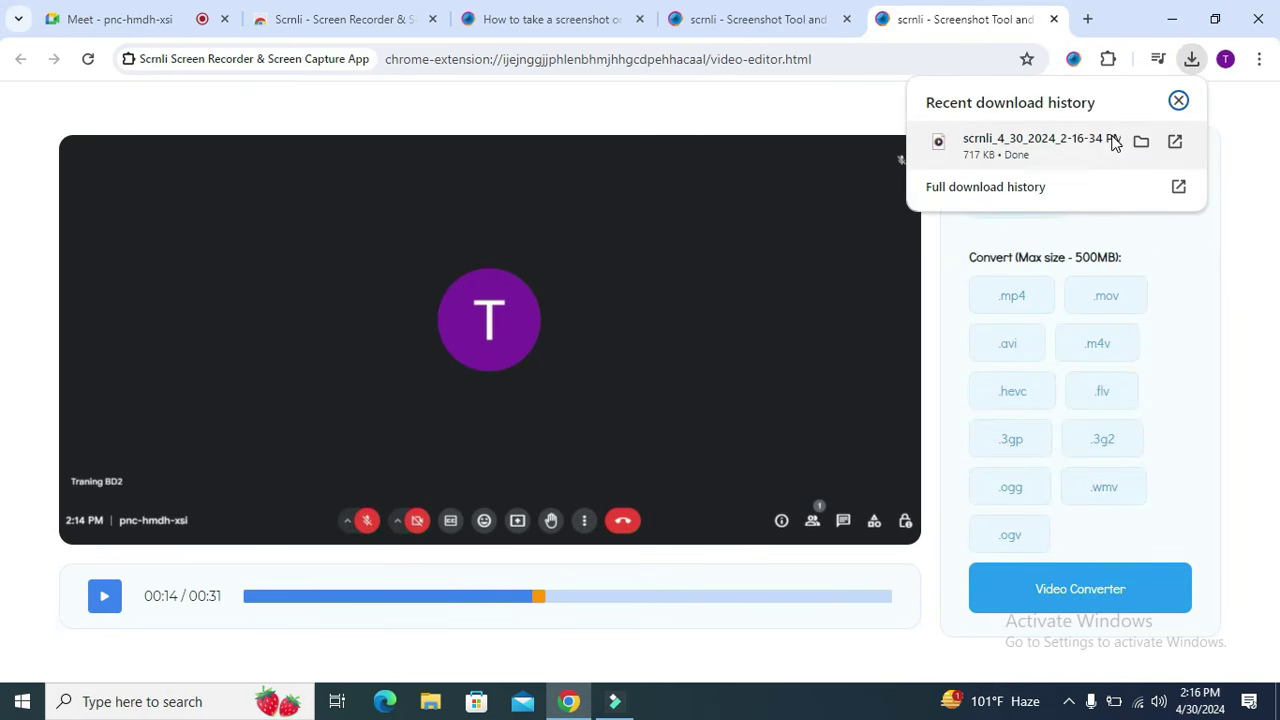
{"action": "left_click", "coordinate": [1141, 141]}
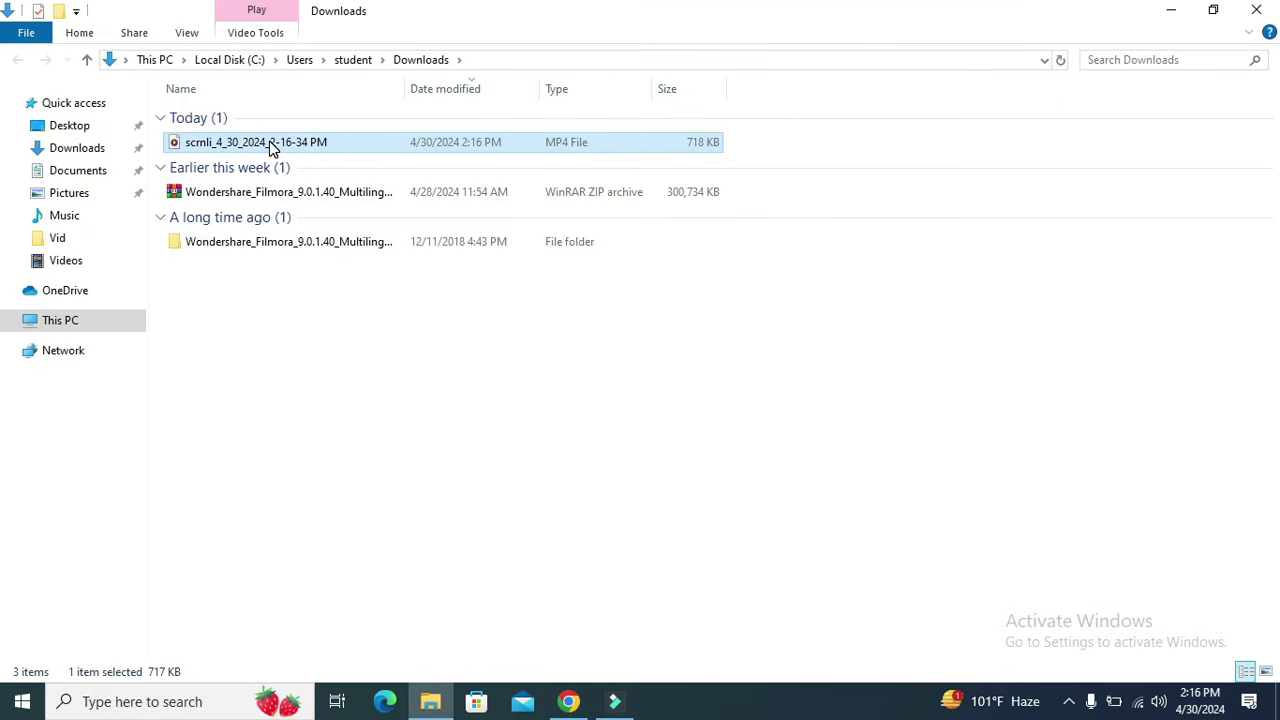
Step: Play the downloaded meeting recording in Media Player to check it, and pause the playback partway through
{"action": "double_click", "coordinate": [268, 143]}
{"action": "right_click", "coordinate": [268, 143]}
{"action": "left_click", "coordinate": [317, 151]}
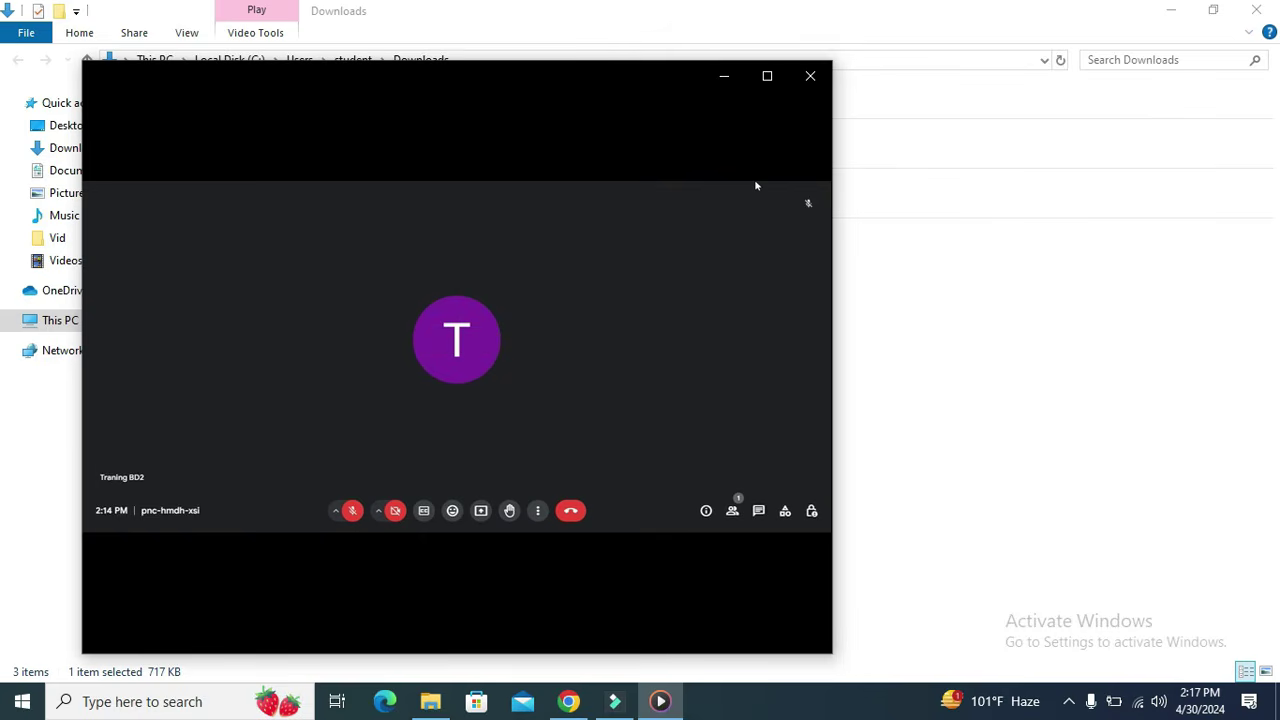
{"action": "left_click", "coordinate": [457, 614]}
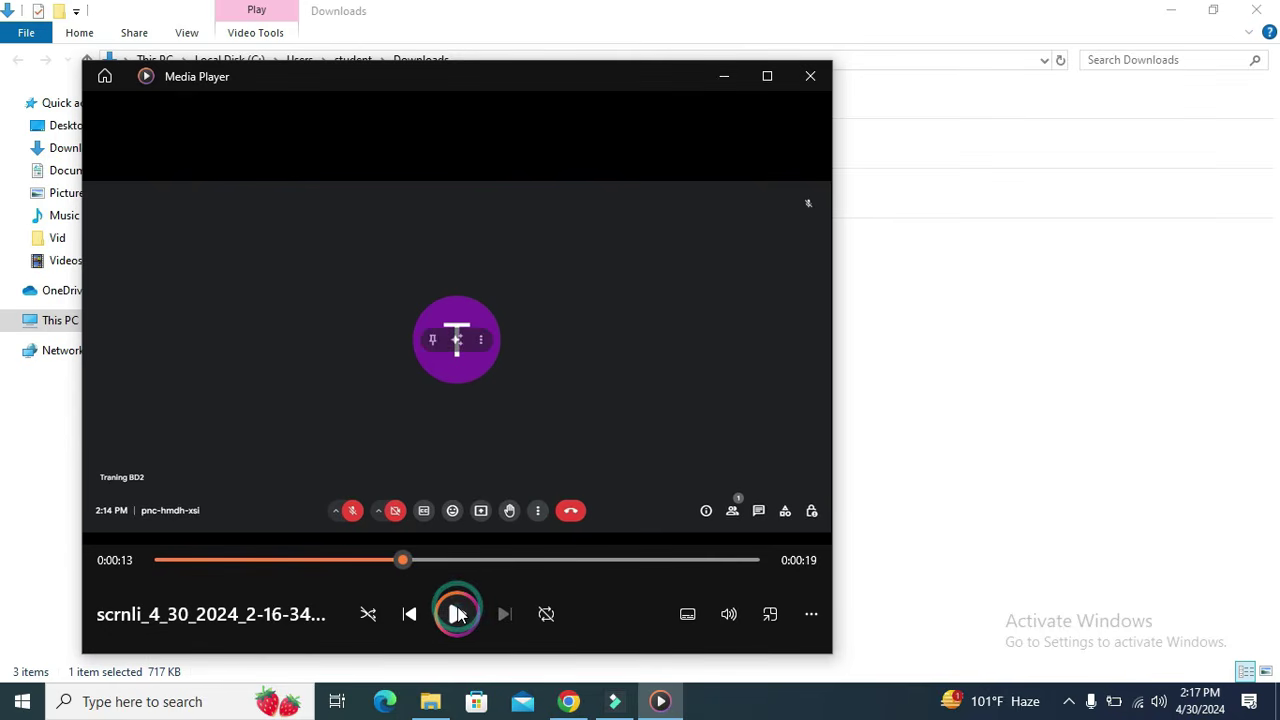